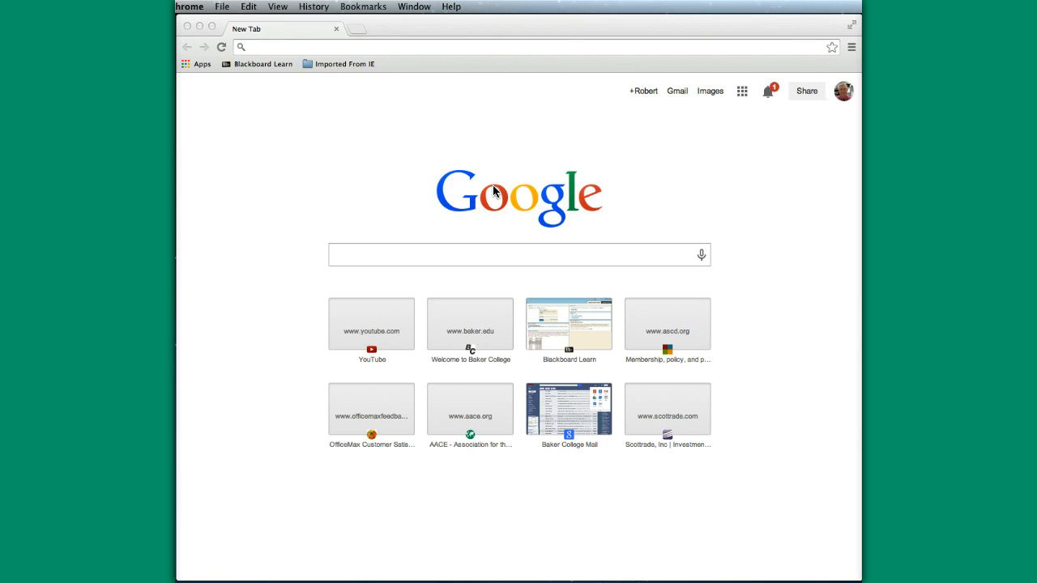
# Open the college mail at gmail.baker.edu and display the list of available Google apps
pyautogui.click(252, 47)
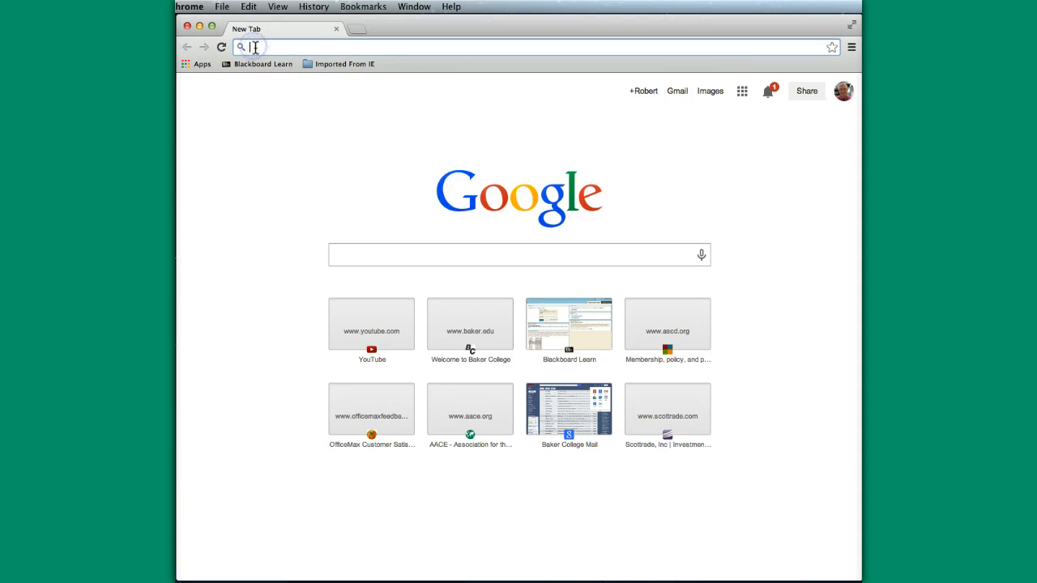
pyautogui.write('gmail.baker.edu')
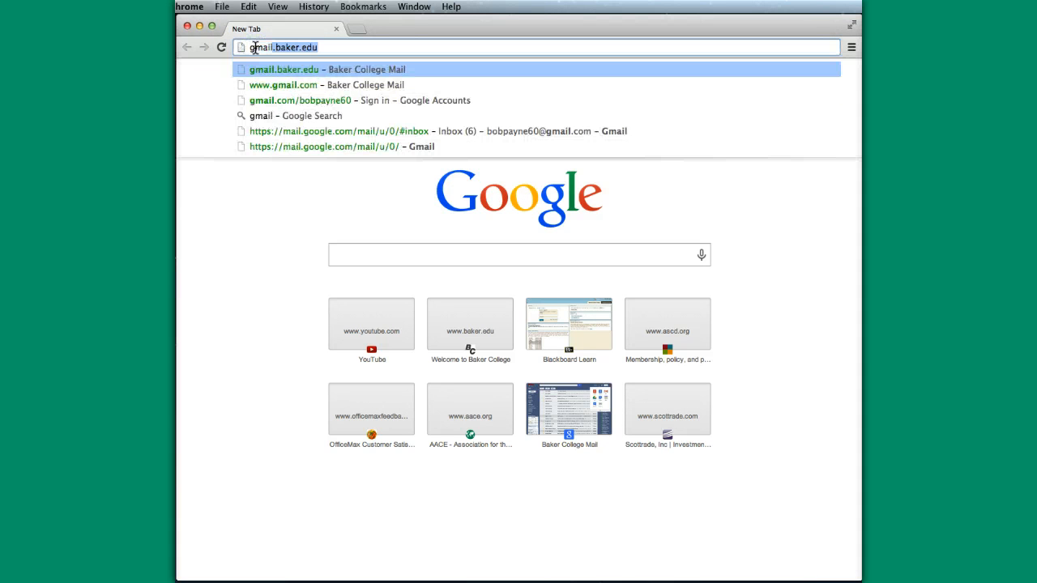
pyautogui.press('Return')
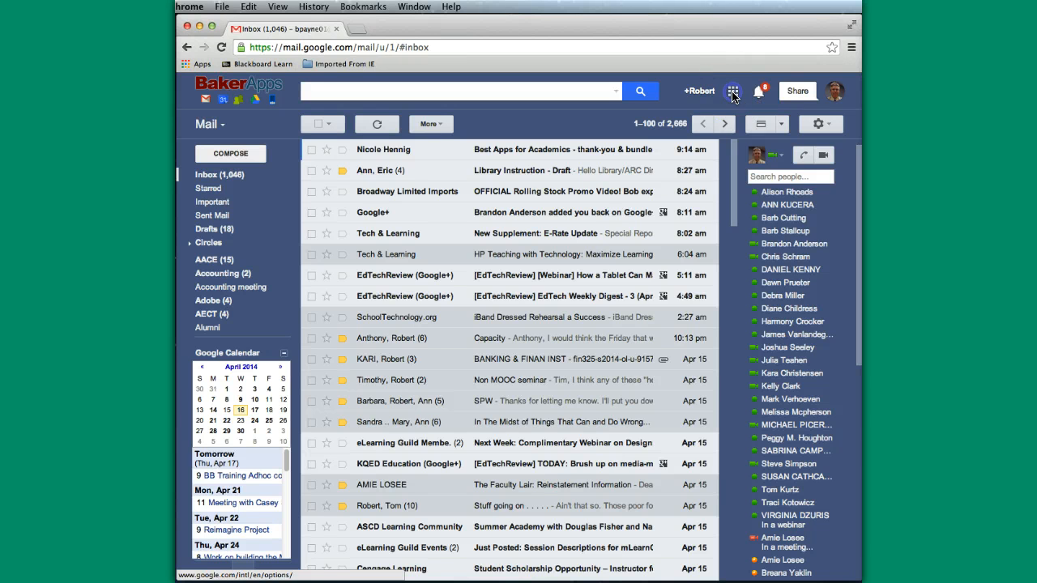
pyautogui.click(733, 95)
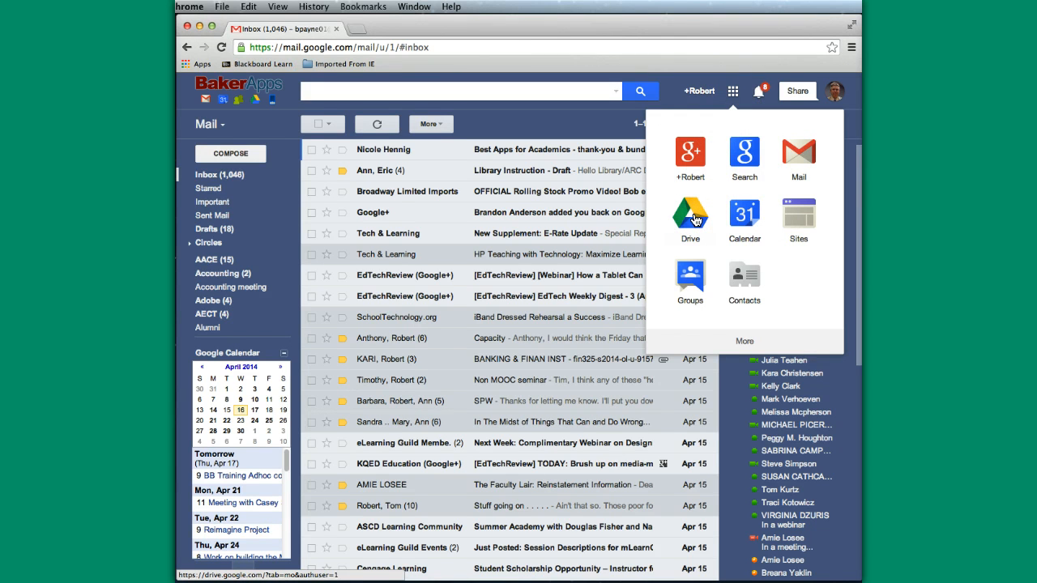
# Close the mail window and open a new browser window
pyautogui.click(187, 26)
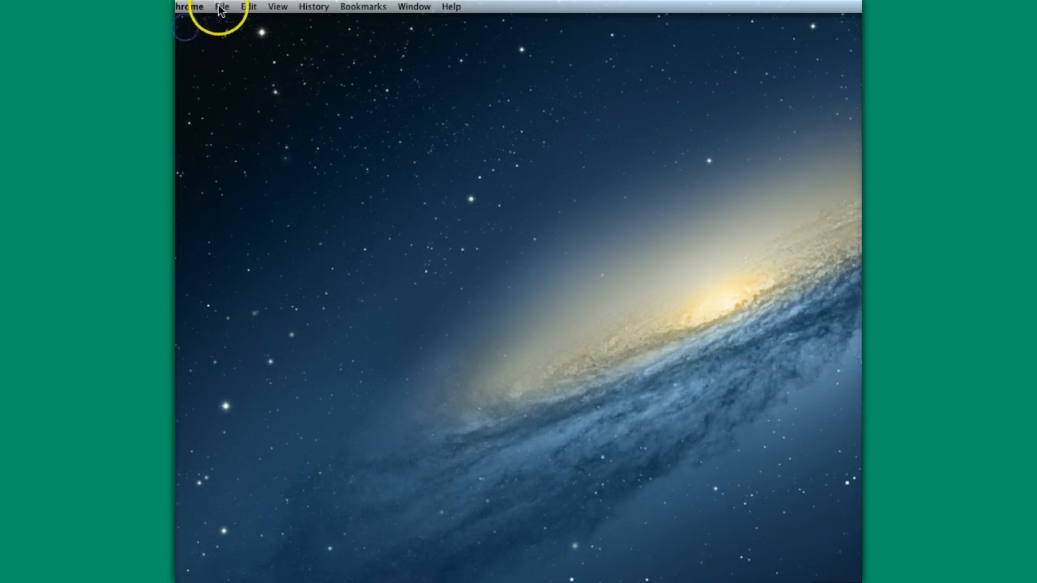
pyautogui.click(221, 7)
pyautogui.click(227, 20)
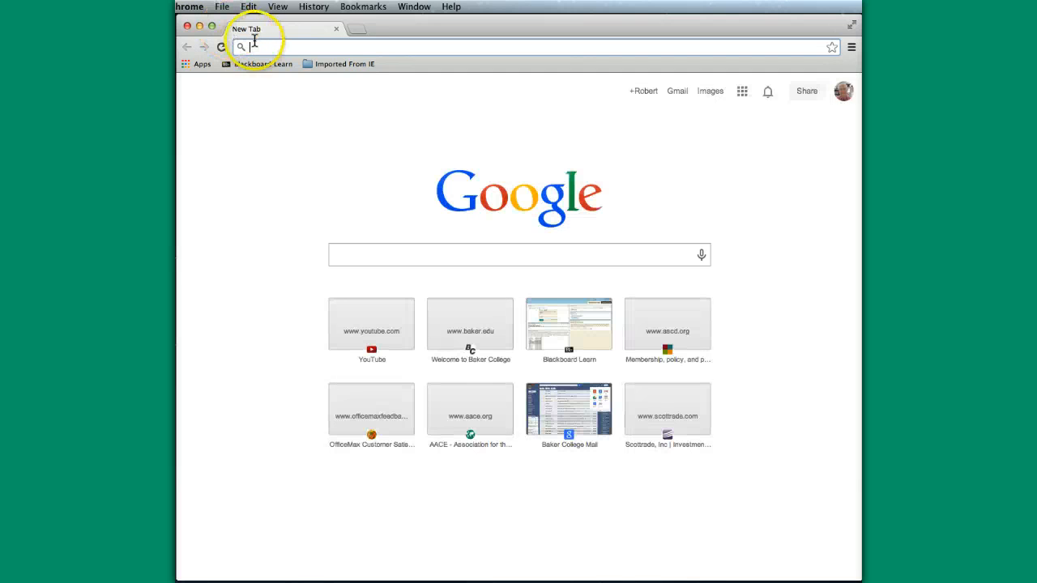
pyautogui.write('www.')
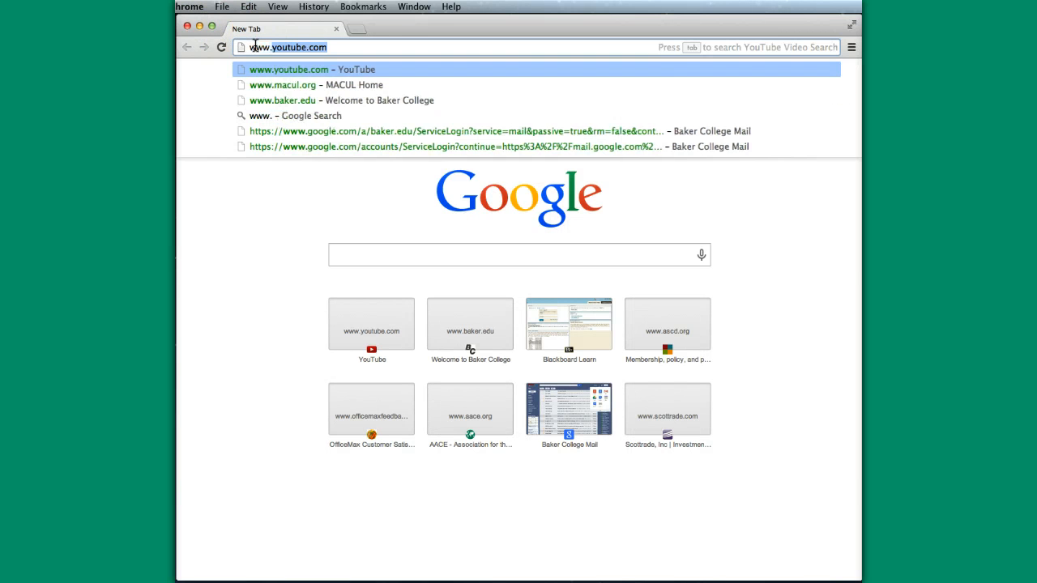
pyautogui.write('goog')
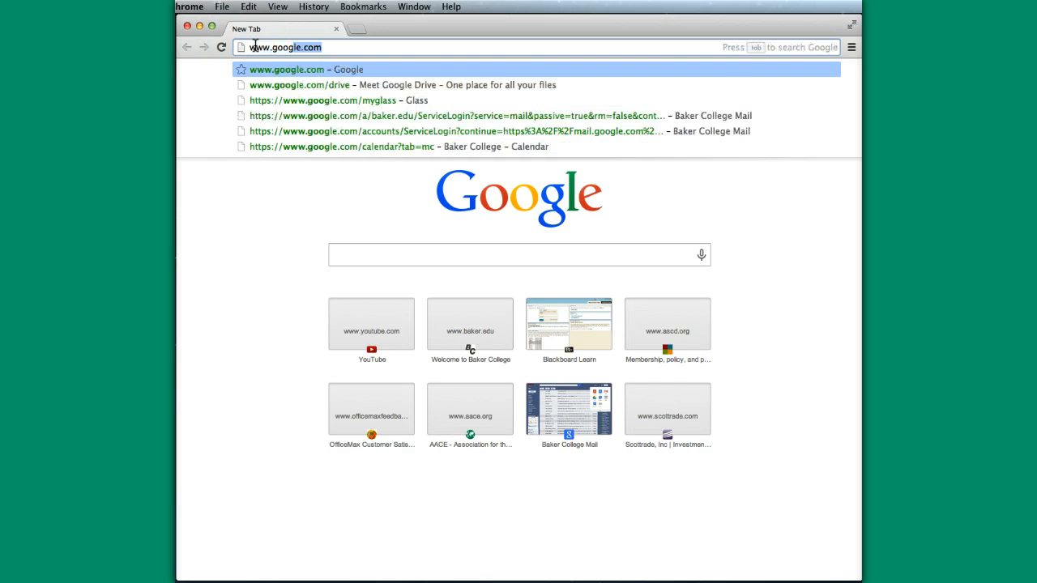
pyautogui.click(322, 47)
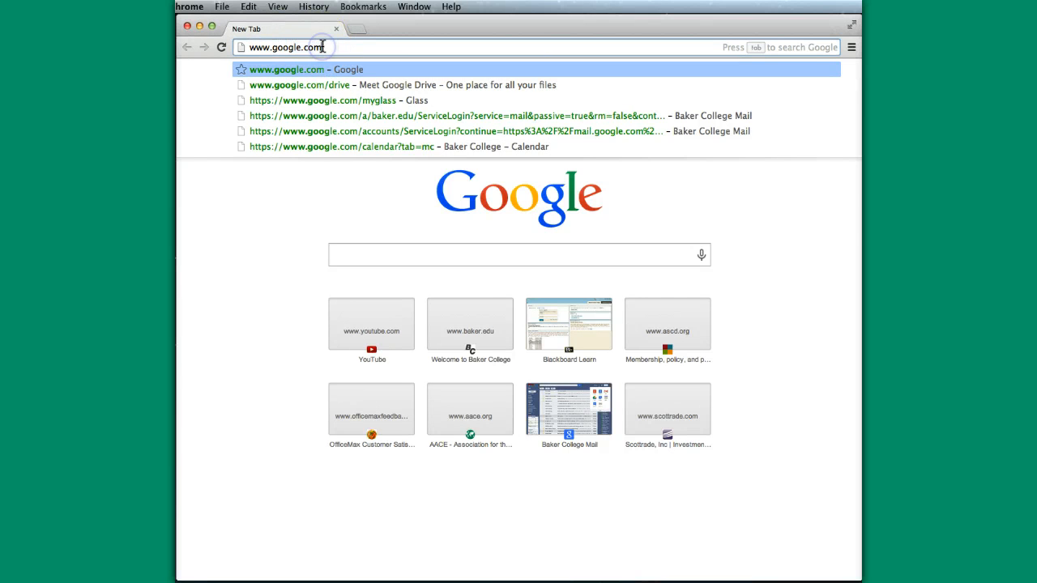
pyautogui.write('/drive')
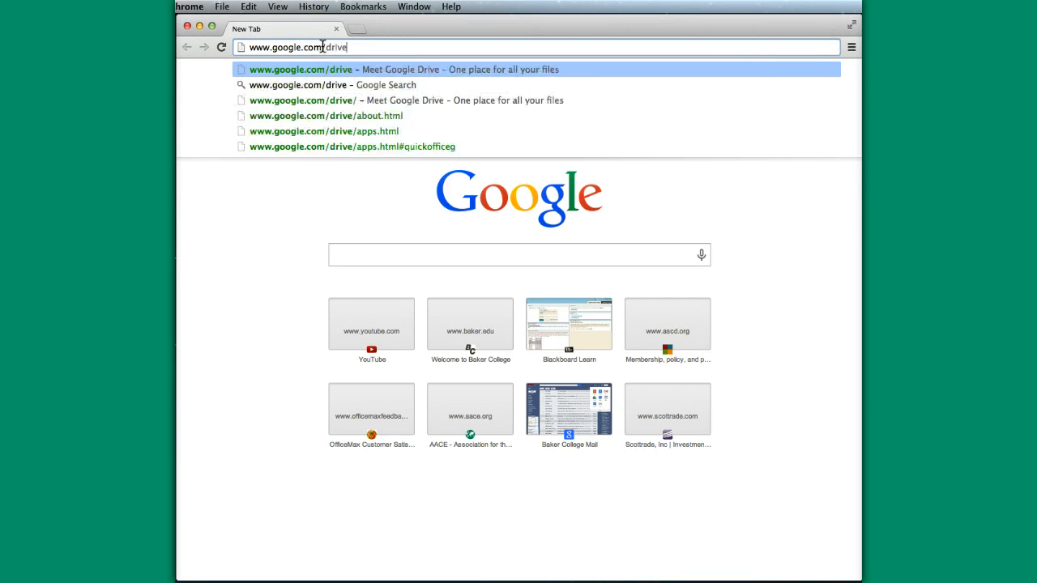
pyautogui.press('Return')
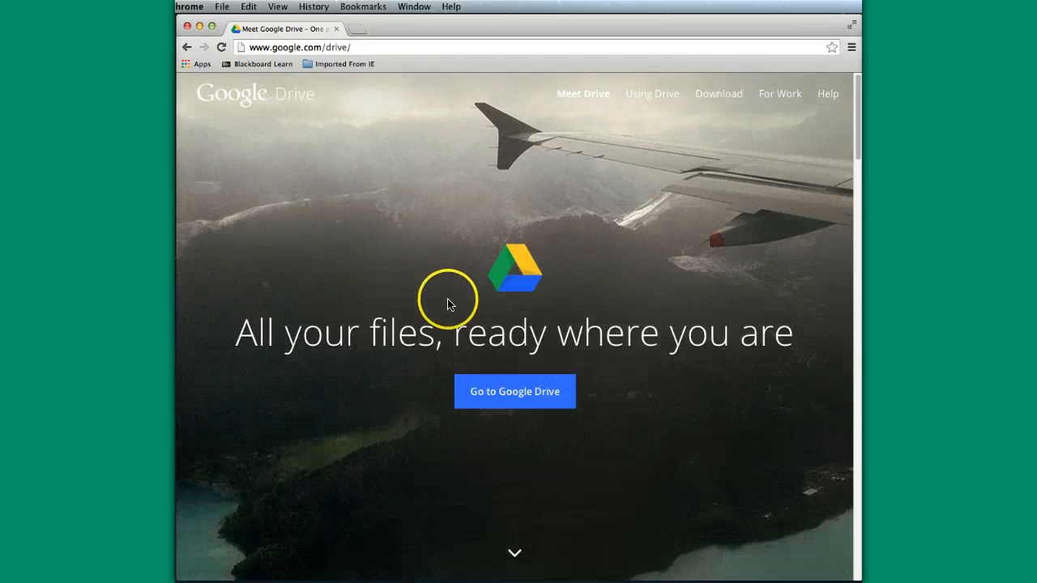
pyautogui.click(505, 394)
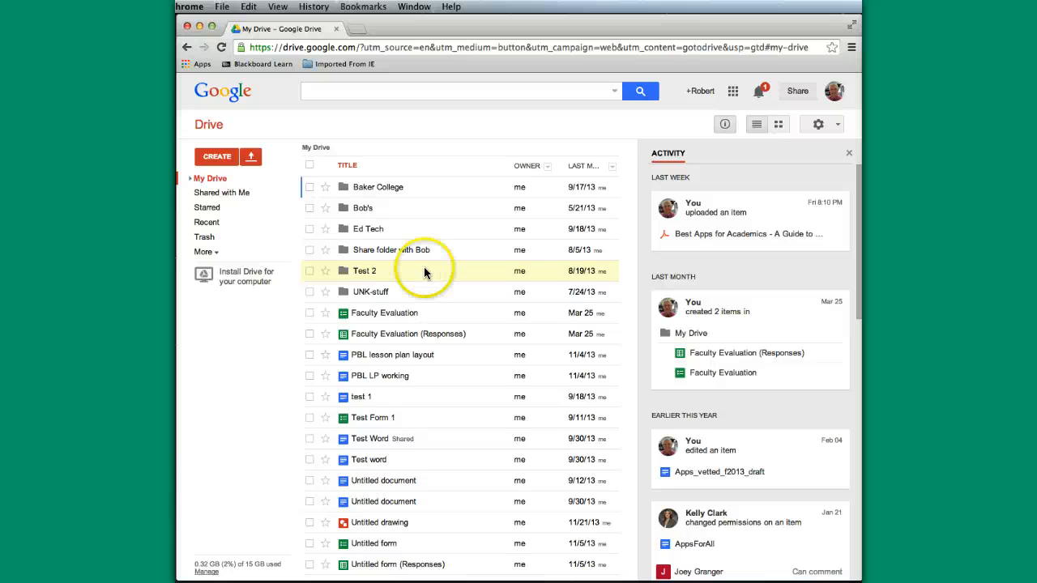
# Choose FlintInservice.docx from the Documents folder as the file to upload to My Drive
pyautogui.click(250, 159)
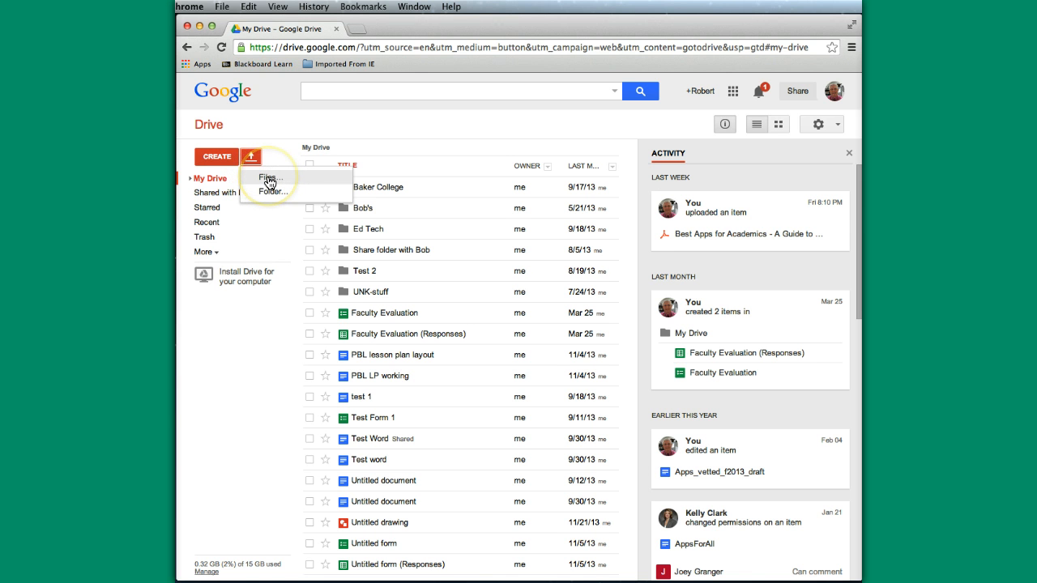
pyautogui.click(269, 180)
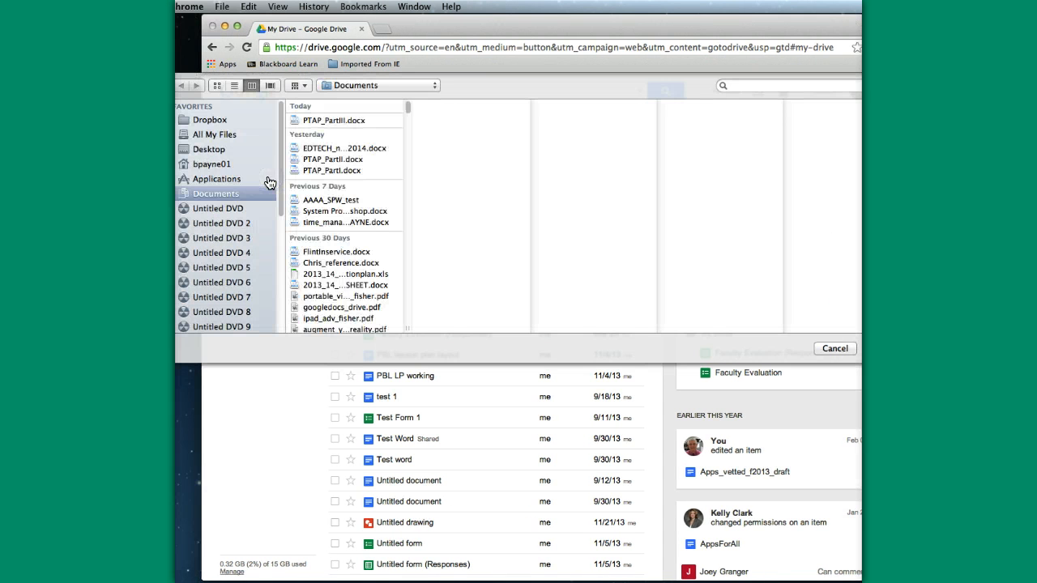
pyautogui.scroll(-3, 316, 295)
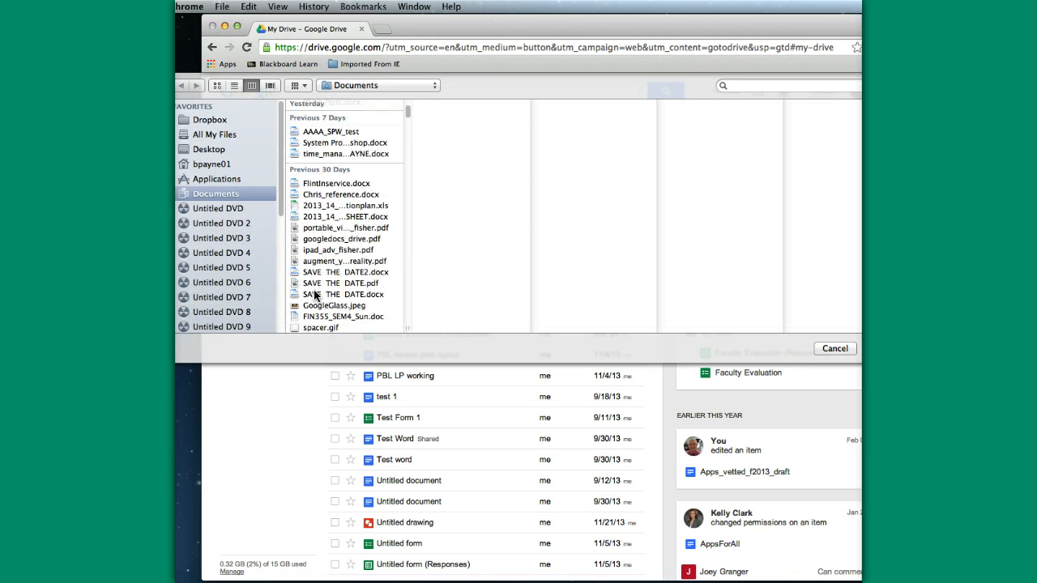
pyautogui.scroll(-10, 314, 295)
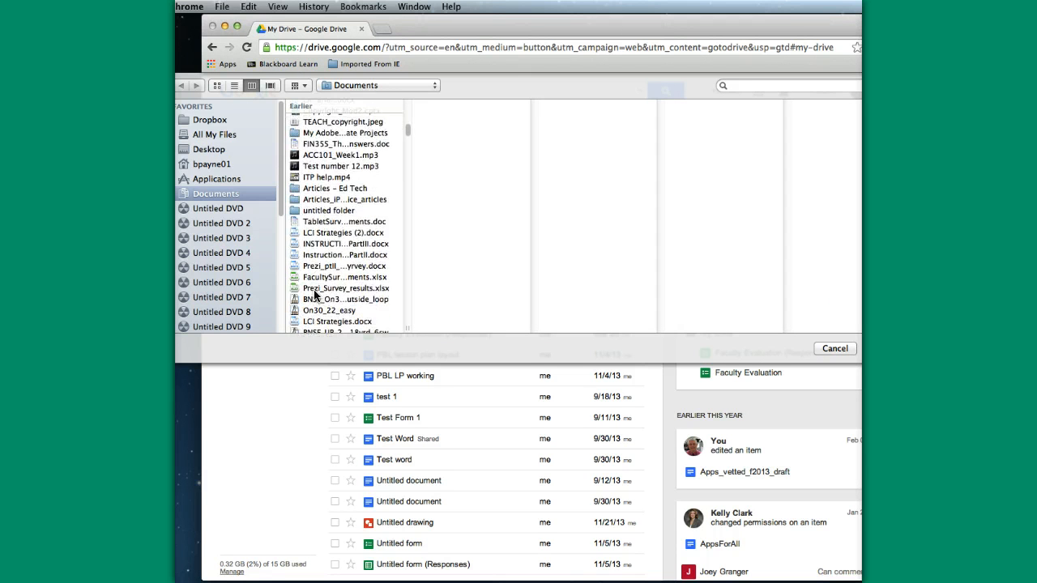
pyautogui.scroll(3, 314, 296)
pyautogui.scroll(8, 316, 276)
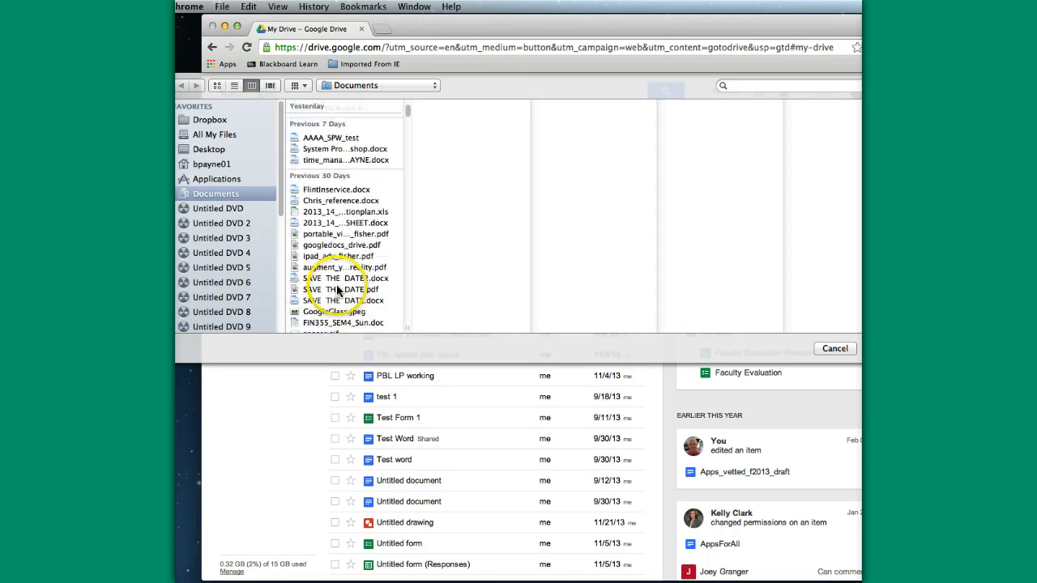
pyautogui.click(333, 189)
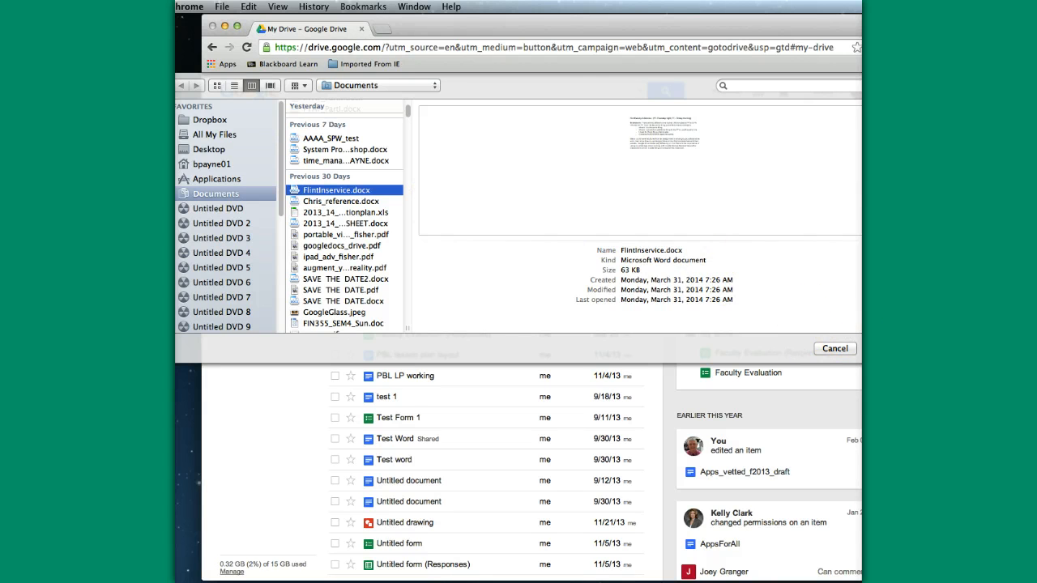
pyautogui.click(886, 348)
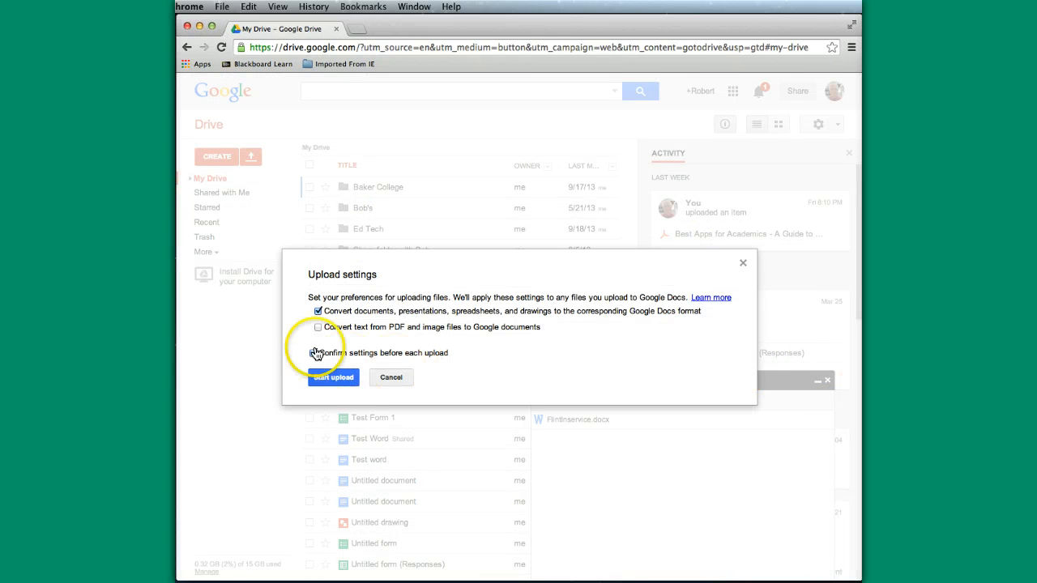
# Upload the file with document conversion to Google Docs format and settings confirmation enabled, leaving PDF text conversion off, and dismiss the upload notice
pyautogui.click(315, 353)
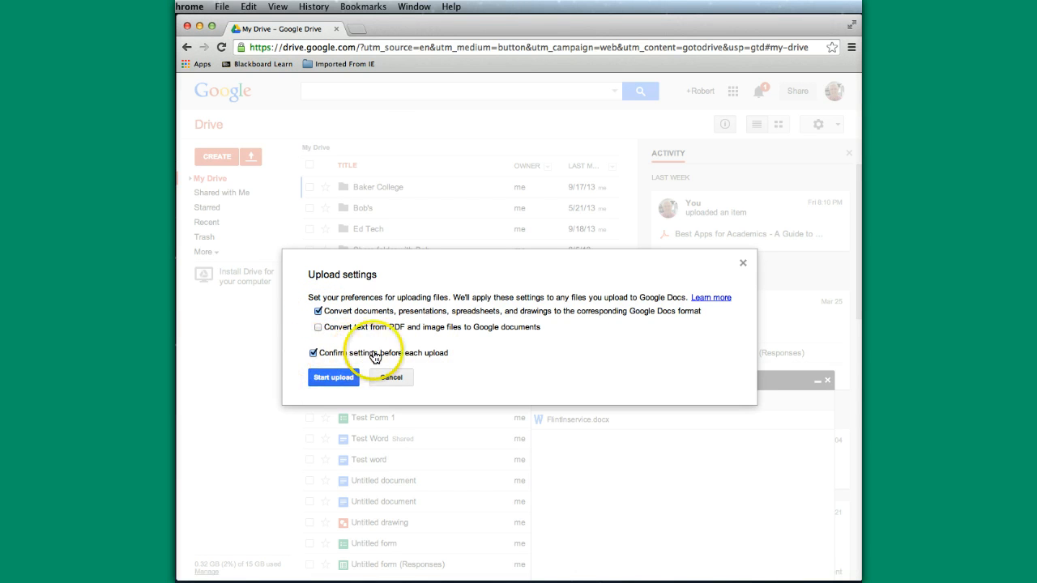
pyautogui.click(313, 356)
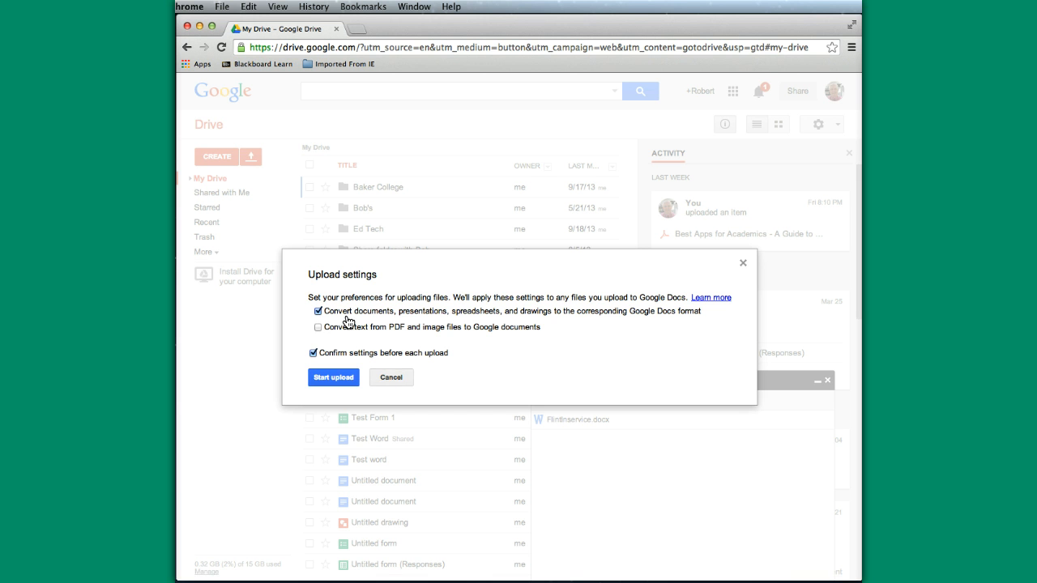
pyautogui.click(318, 312)
pyautogui.click(318, 328)
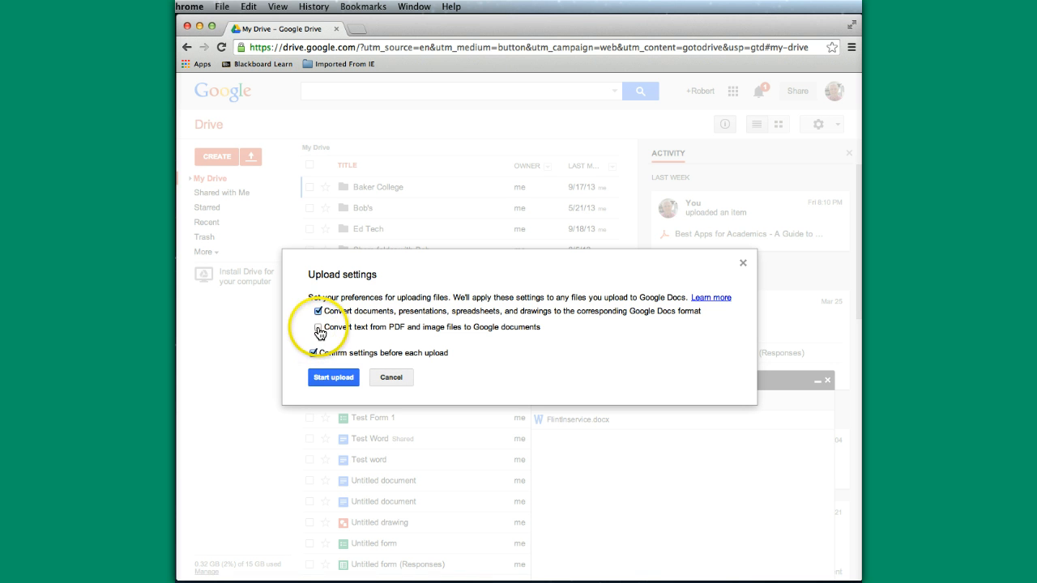
pyautogui.click(320, 312)
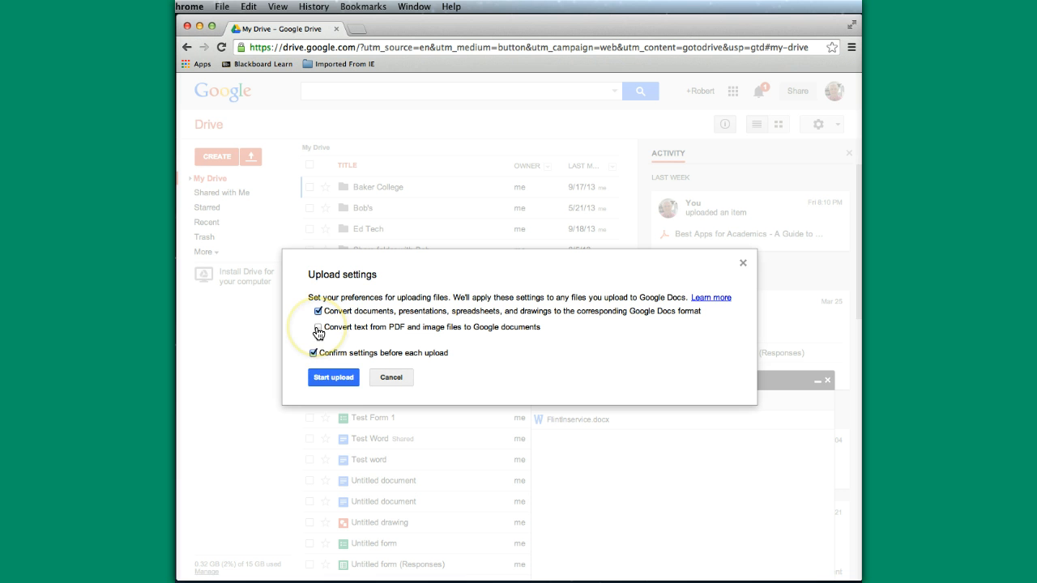
pyautogui.click(329, 380)
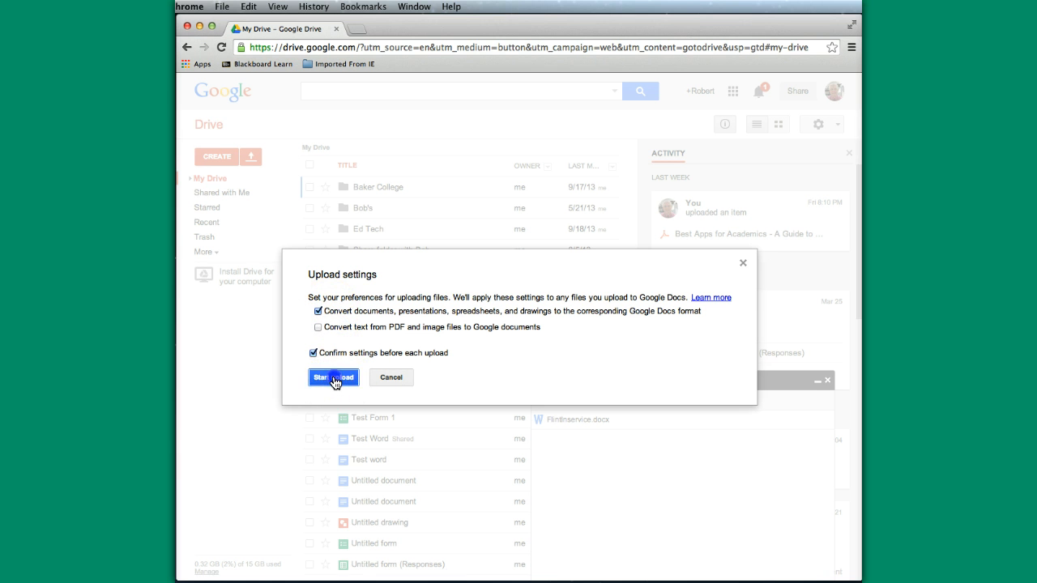
pyautogui.click(335, 381)
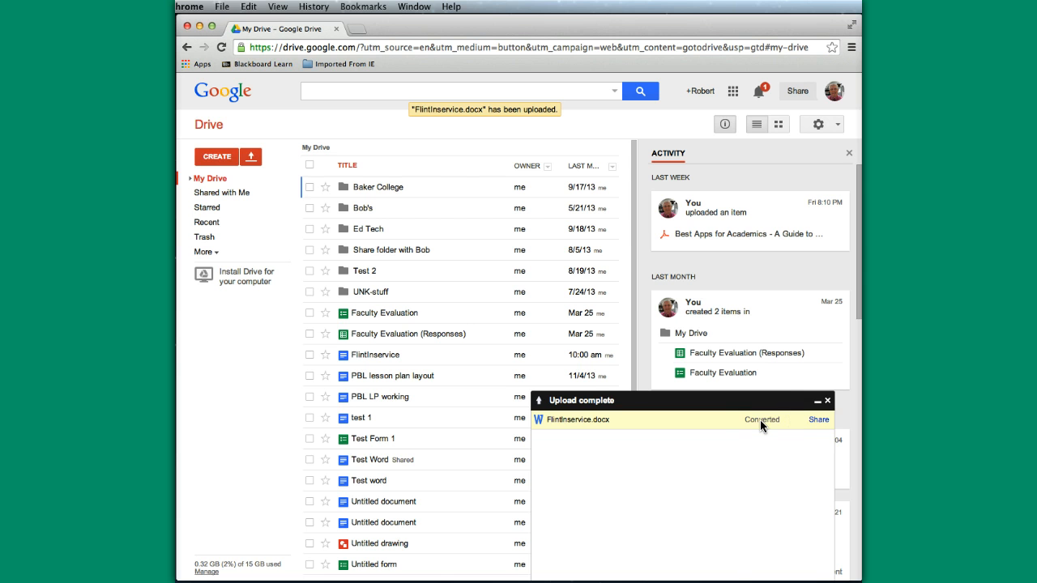
pyautogui.click(828, 402)
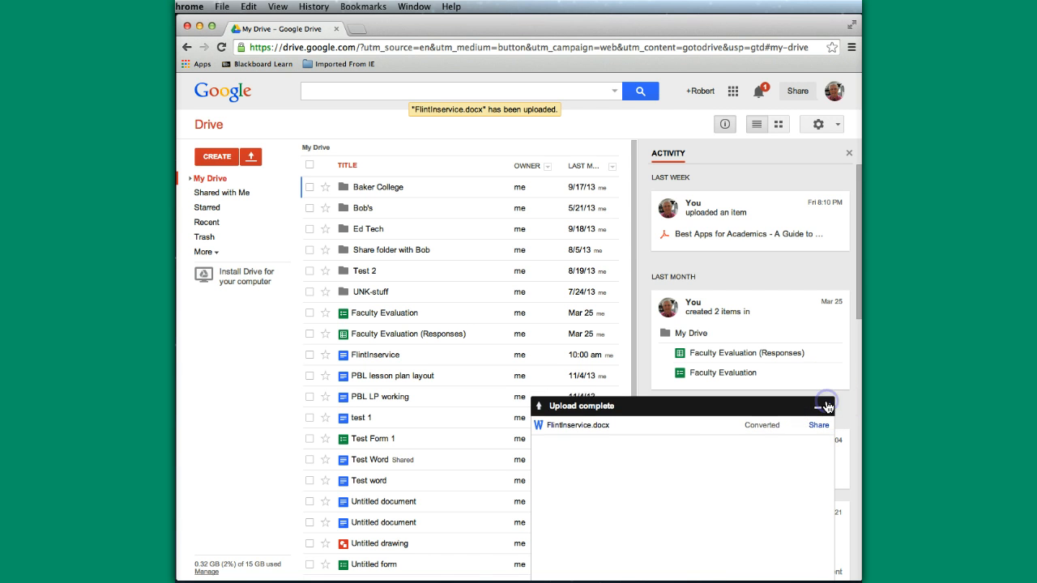
# Try to upload "untitled folder" from Documents to My Drive as a whole folder
pyautogui.click(252, 156)
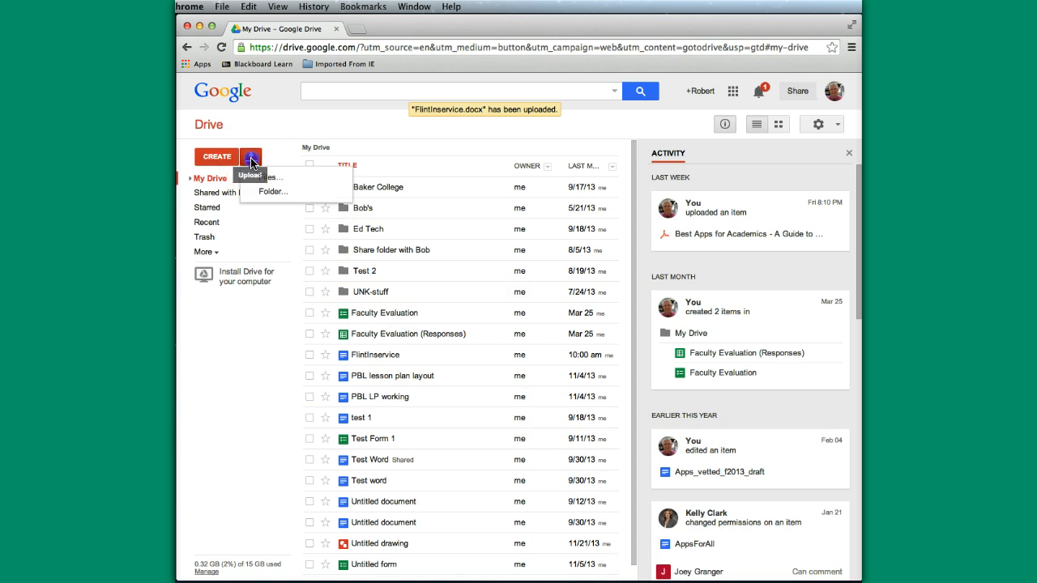
pyautogui.click(265, 198)
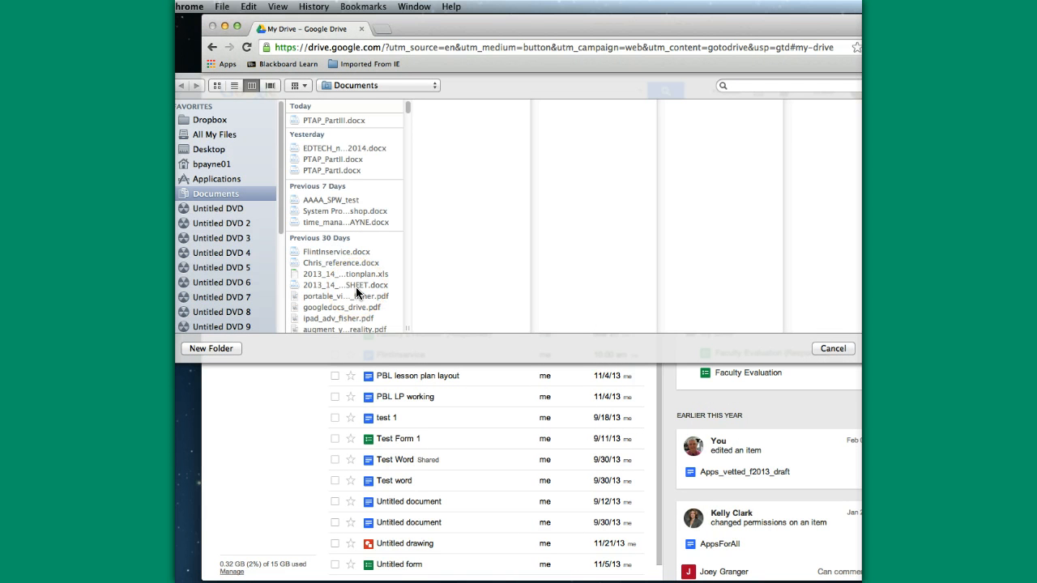
pyautogui.scroll(-10, 357, 293)
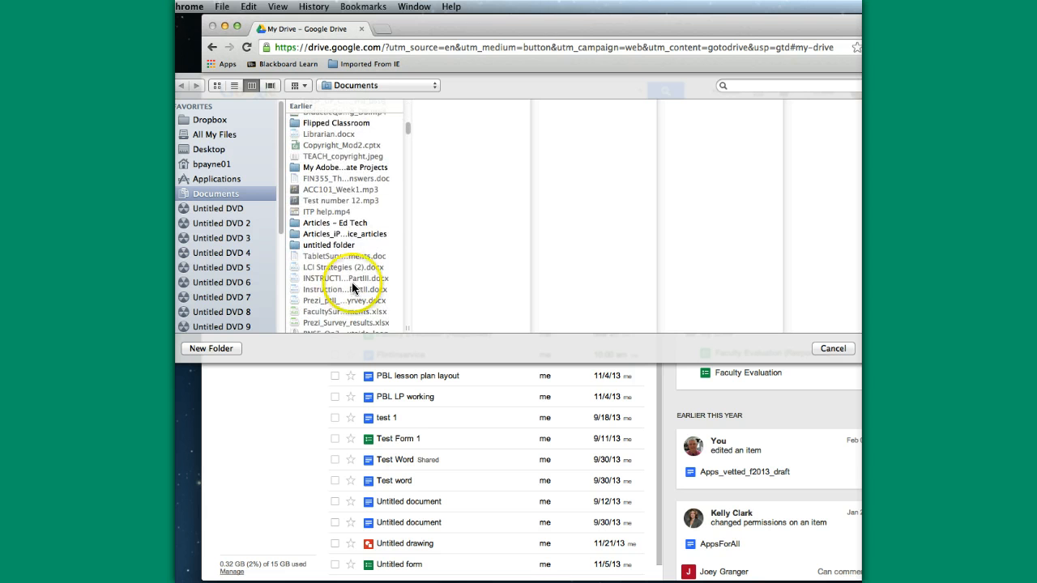
pyautogui.click(319, 245)
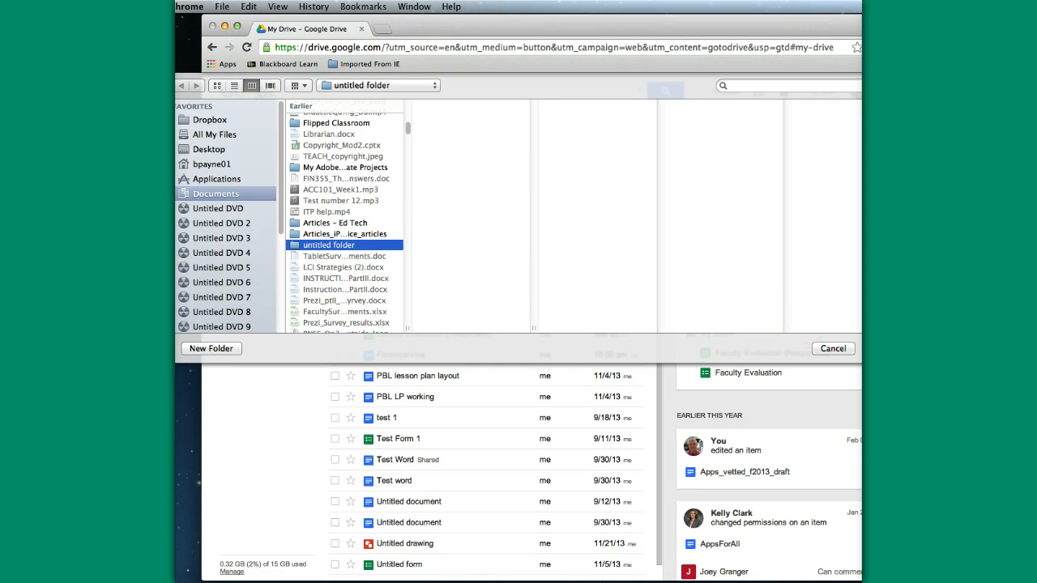
pyautogui.click(880, 349)
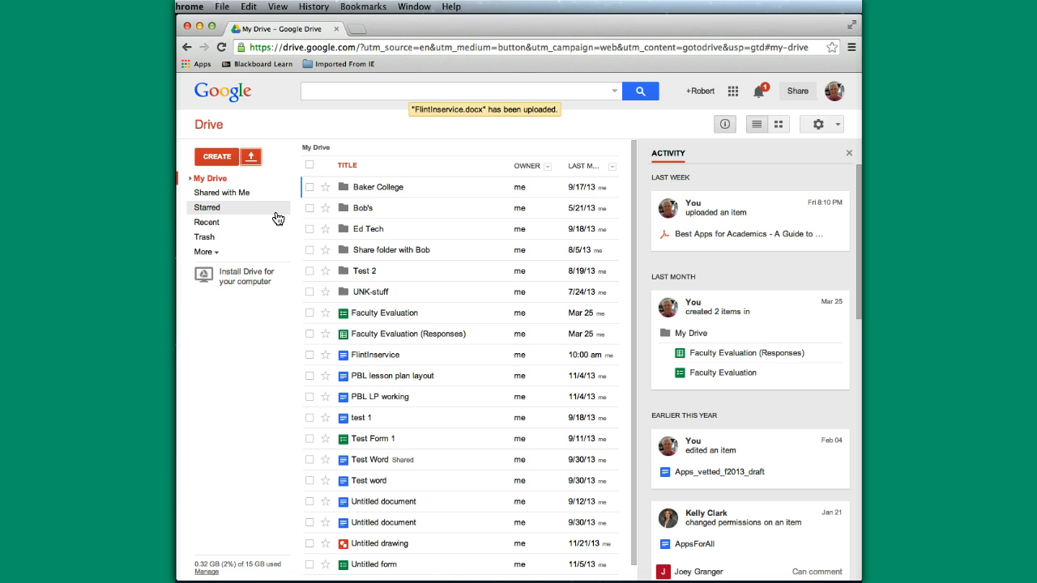
pyautogui.click(256, 227)
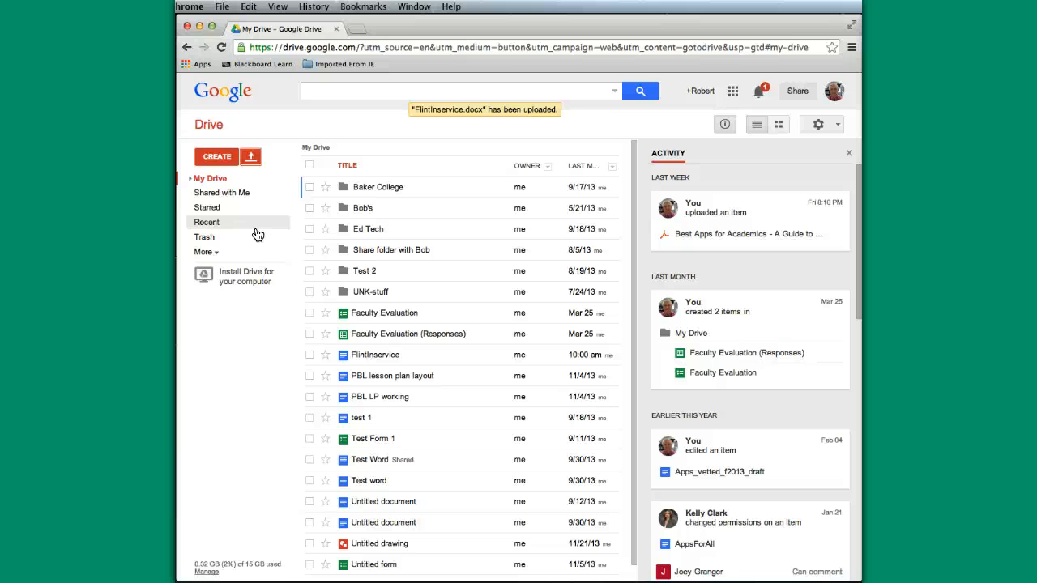
# Create a new blank Google document and show its additional formatting tools
pyautogui.click(217, 158)
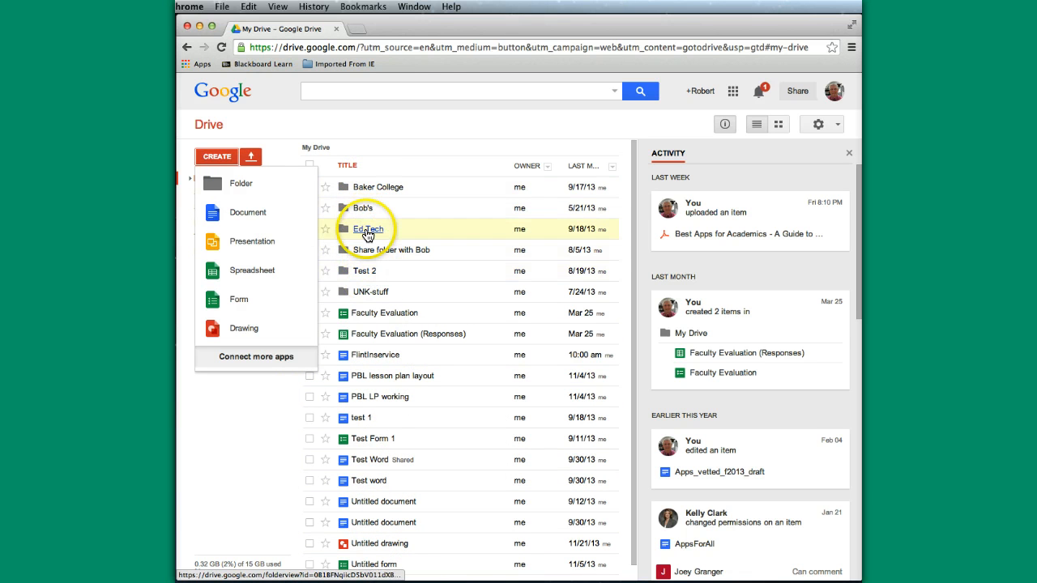
pyautogui.click(246, 215)
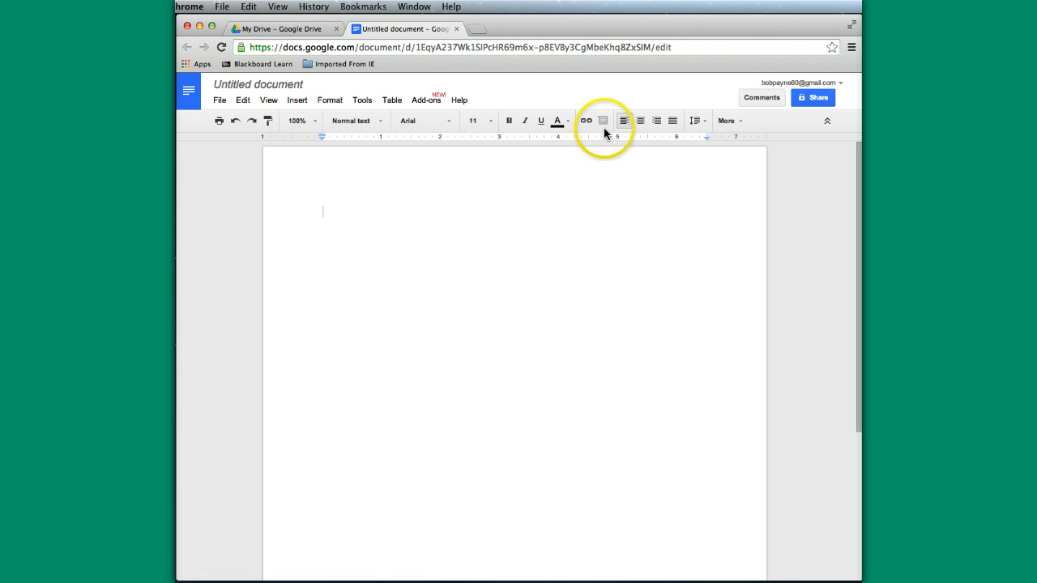
pyautogui.click(739, 120)
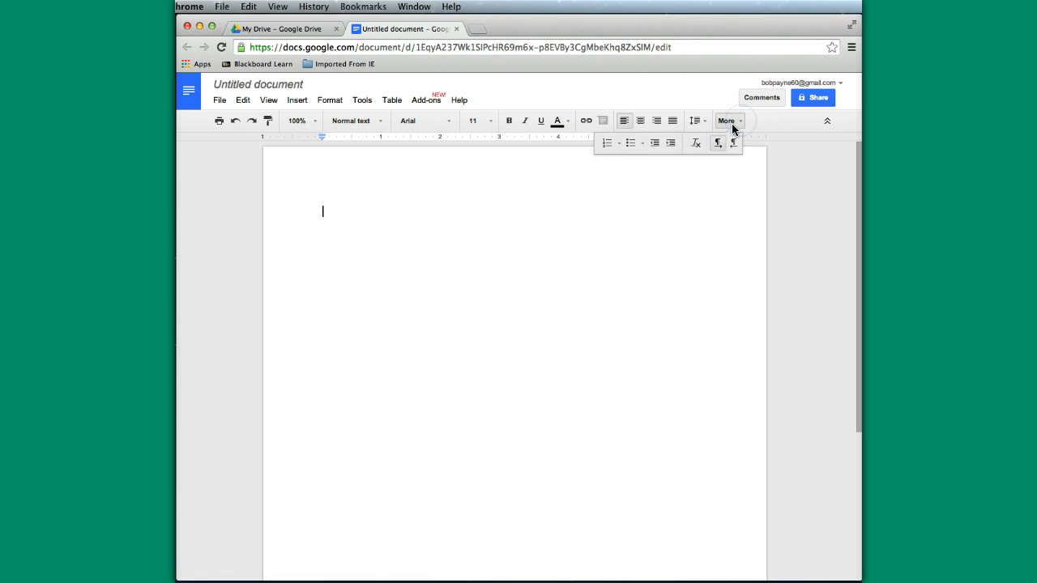
# Enter the placeholder text "asfdsdsagdfgdfasas" in the body of the blank document
pyautogui.click(640, 216)
pyautogui.press('super+a')
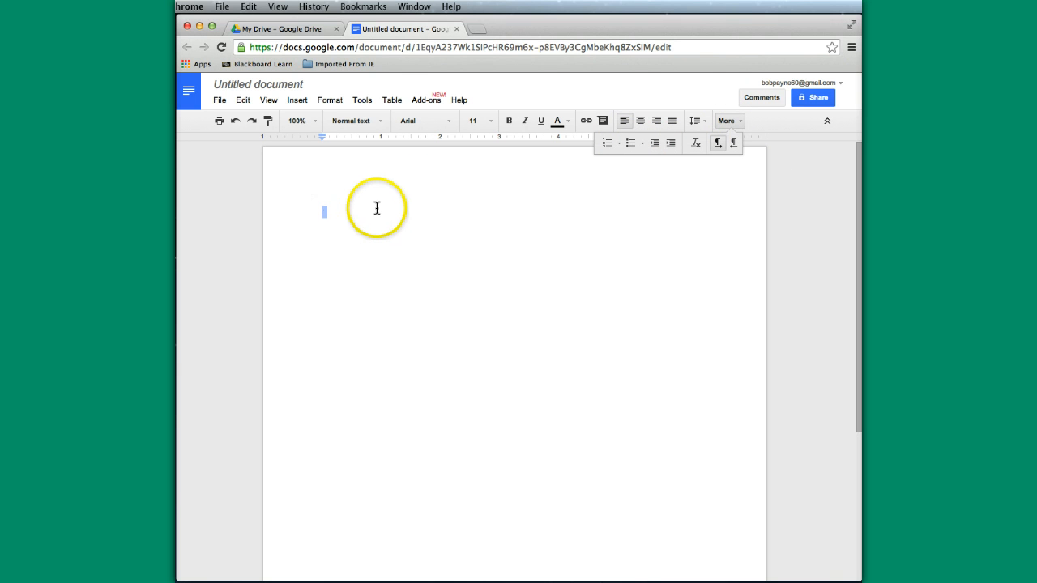
pyautogui.write('asfdsdsagfgdfasas')
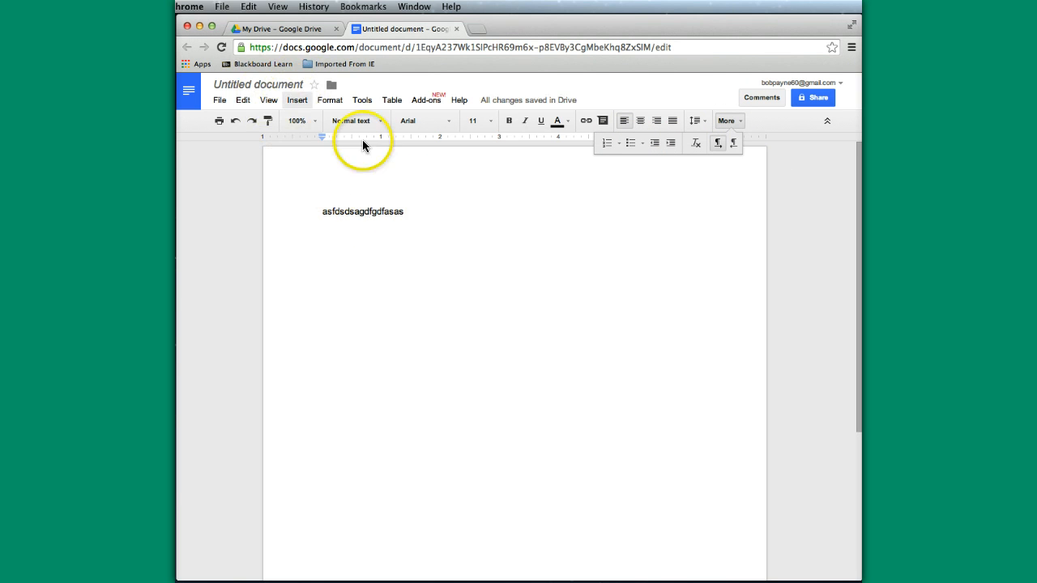
# Rename the document as "Test for Google Drive" and check its automatic save status
pyautogui.click(295, 88)
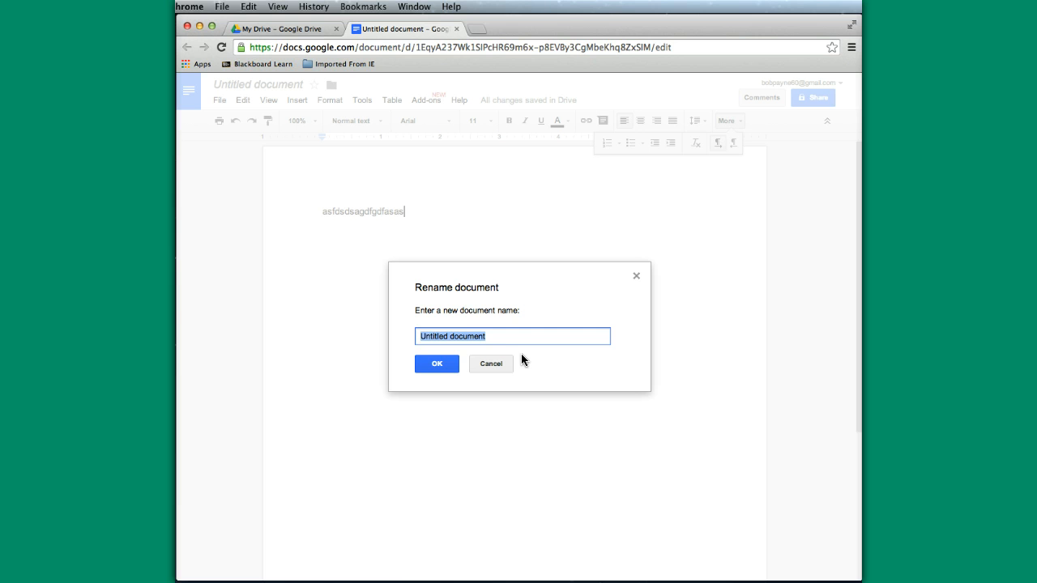
pyautogui.click(487, 336)
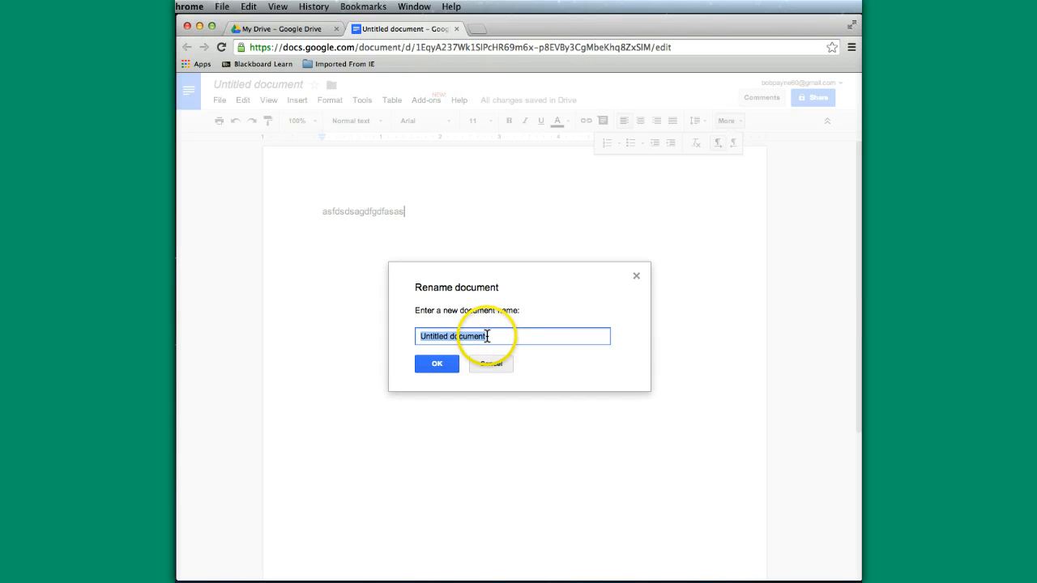
pyautogui.write('Test for Google Drive')
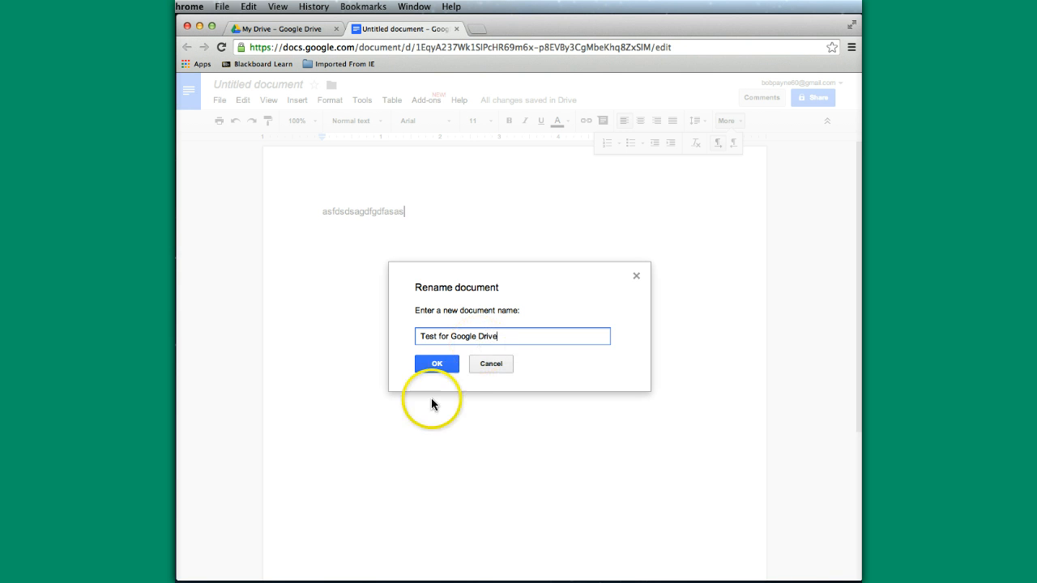
pyautogui.click(435, 364)
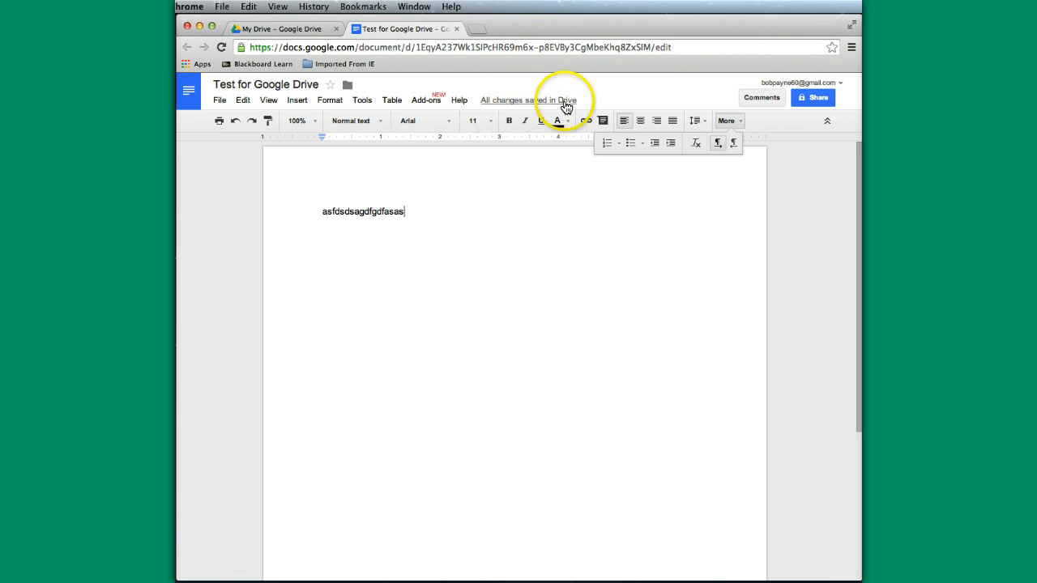
pyautogui.moveTo(526, 106)
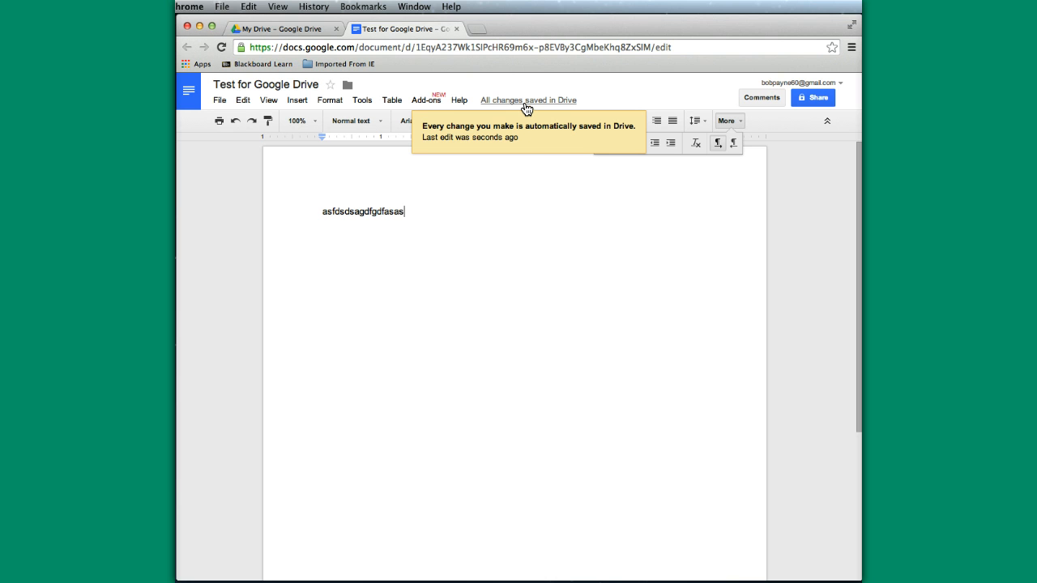
# Return to My Drive and create a new blank spreadsheet
pyautogui.click(294, 33)
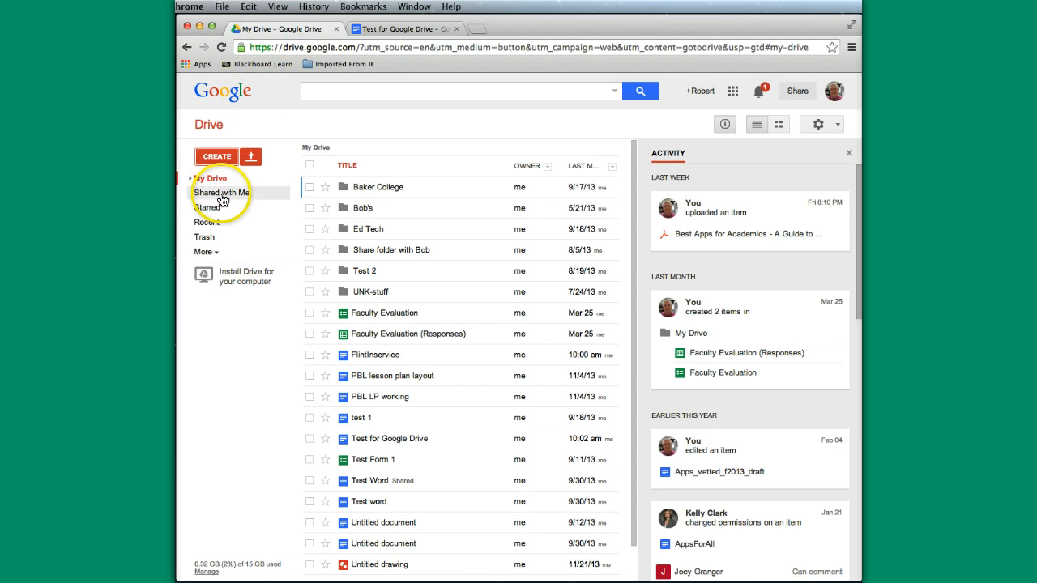
pyautogui.click(215, 159)
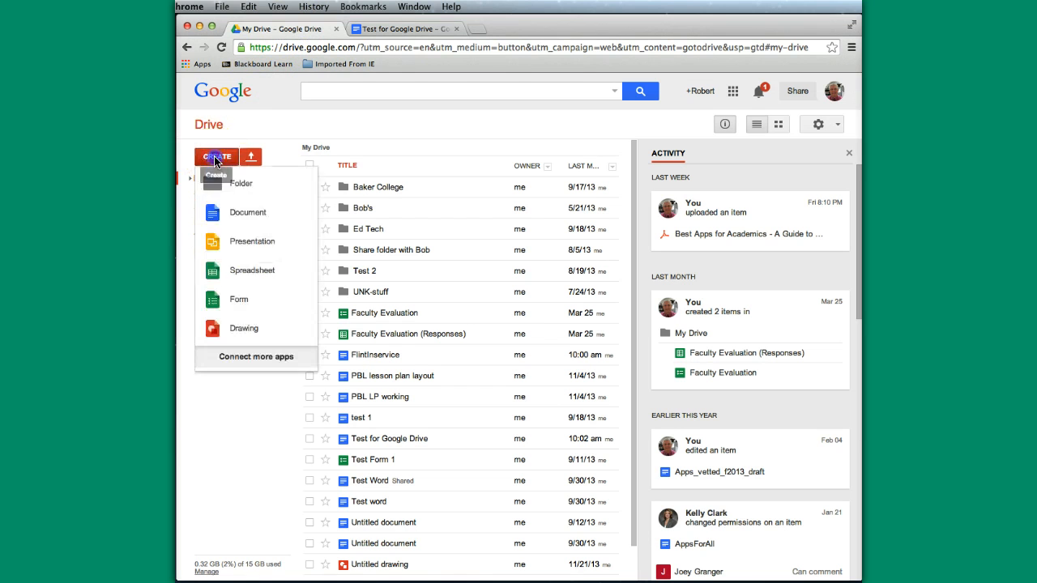
pyautogui.click(253, 246)
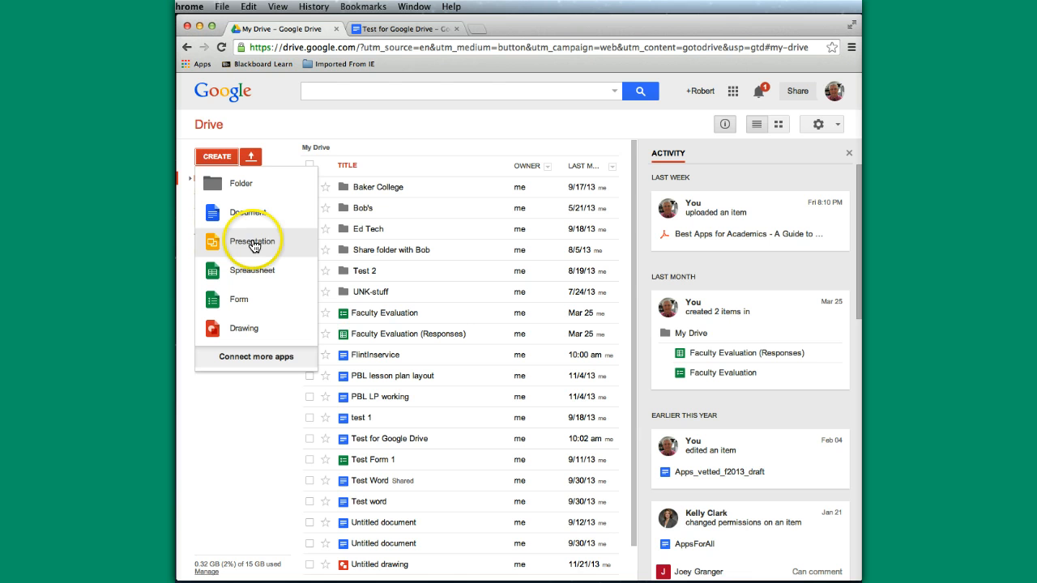
pyautogui.click(212, 274)
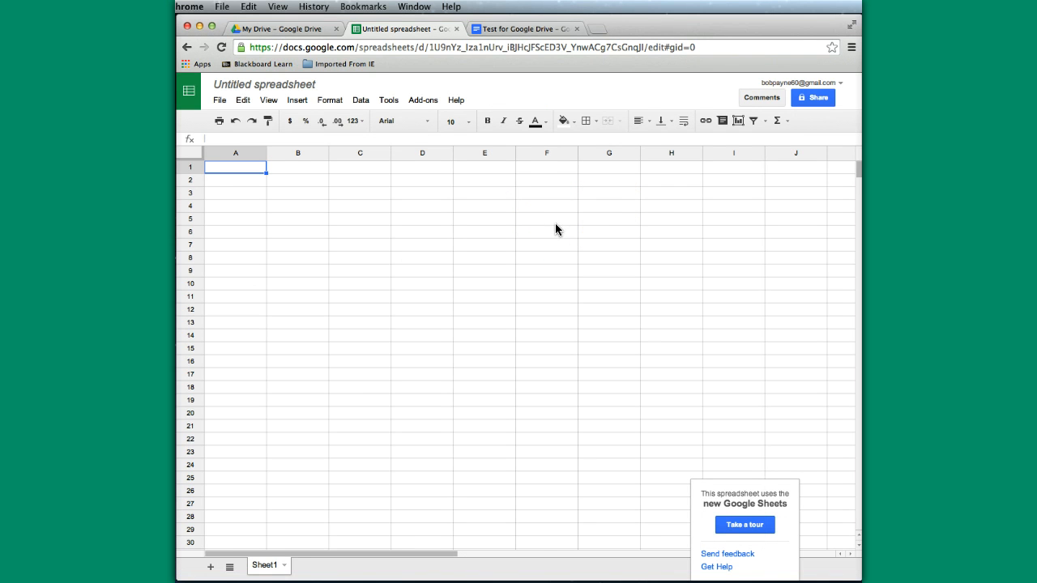
# Return to My Drive and create a new form, dismissing the title and theme choice
pyautogui.click(269, 30)
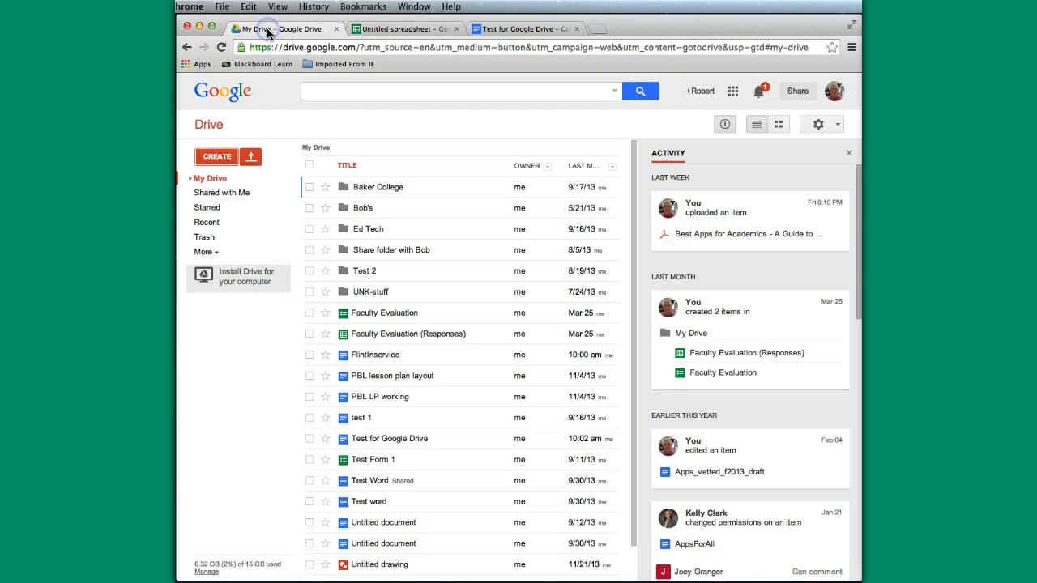
pyautogui.click(213, 157)
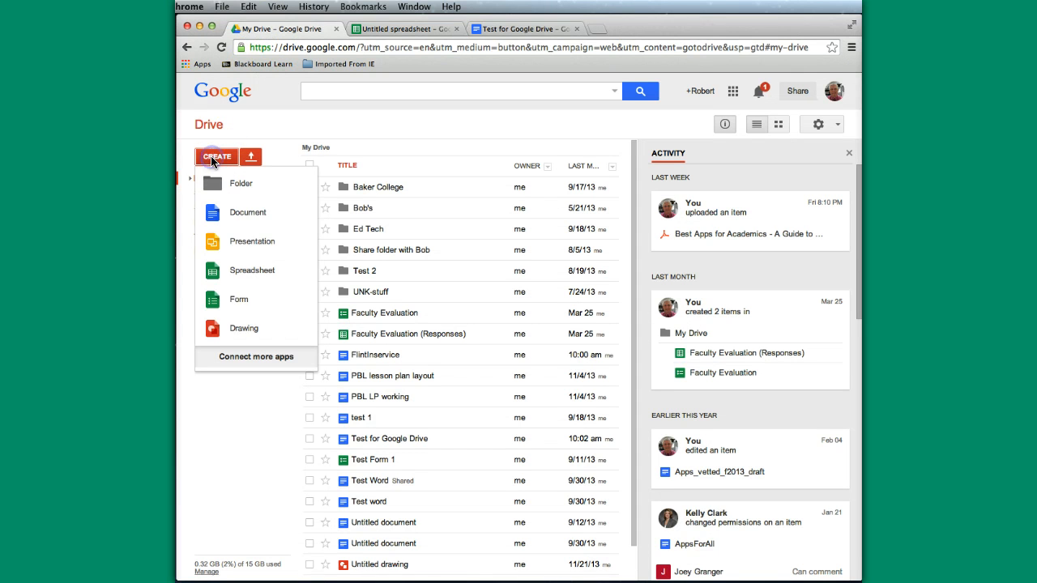
pyautogui.click(237, 302)
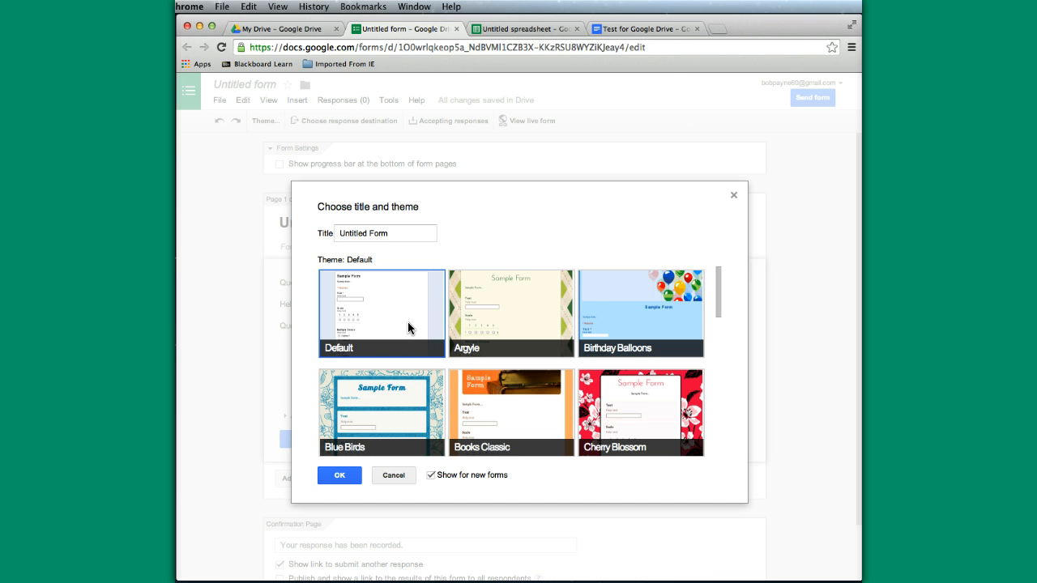
pyautogui.click(733, 195)
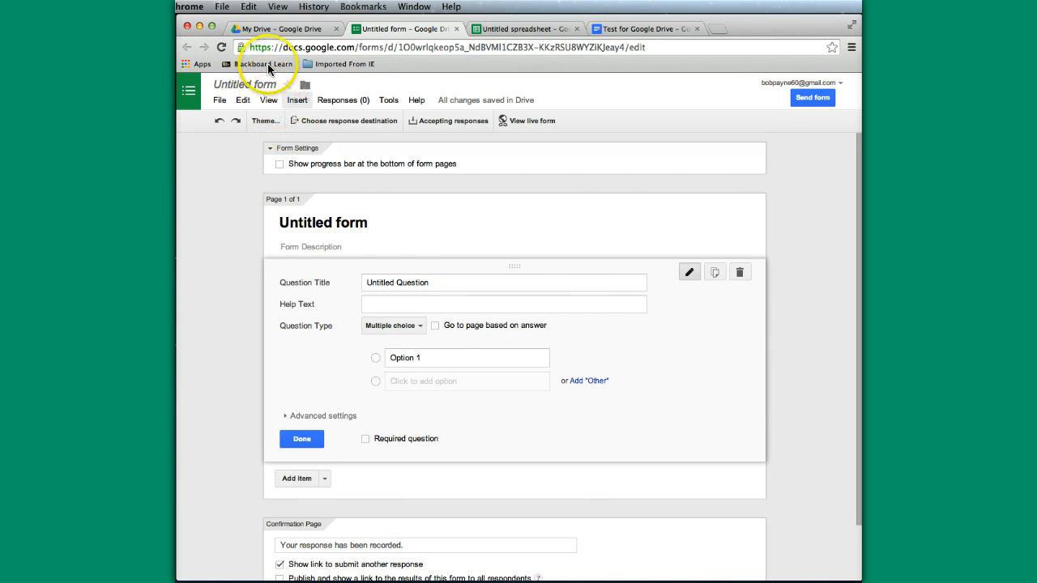
# Return to My Drive and look through the full list of available Google apps
pyautogui.click(281, 30)
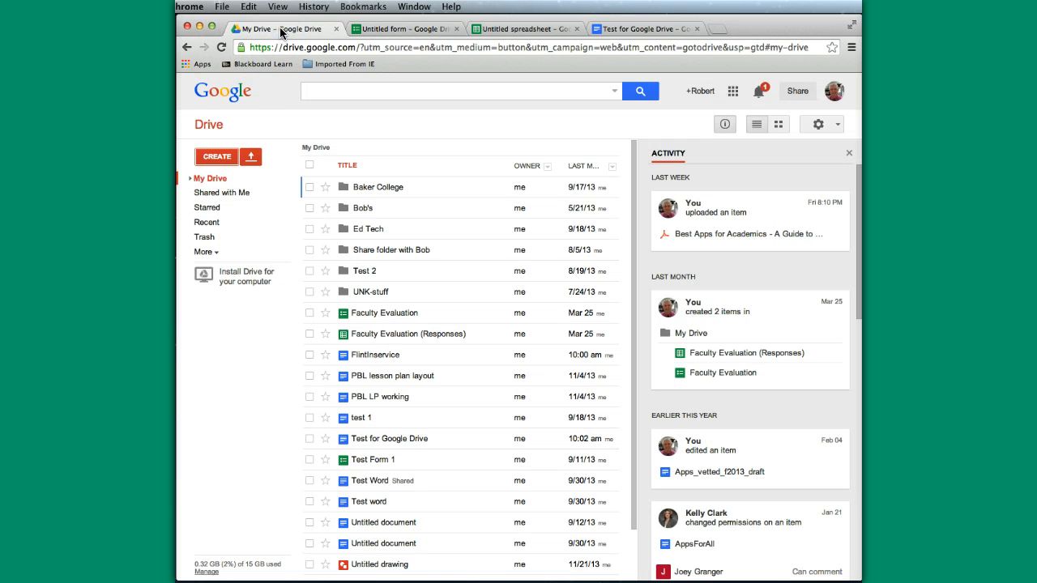
pyautogui.click(221, 156)
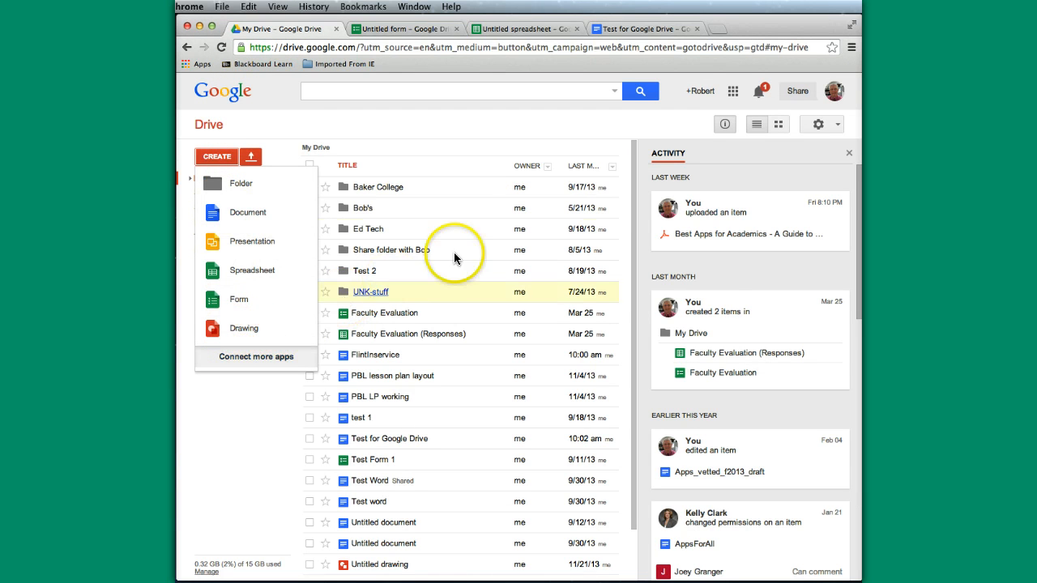
pyautogui.click(733, 92)
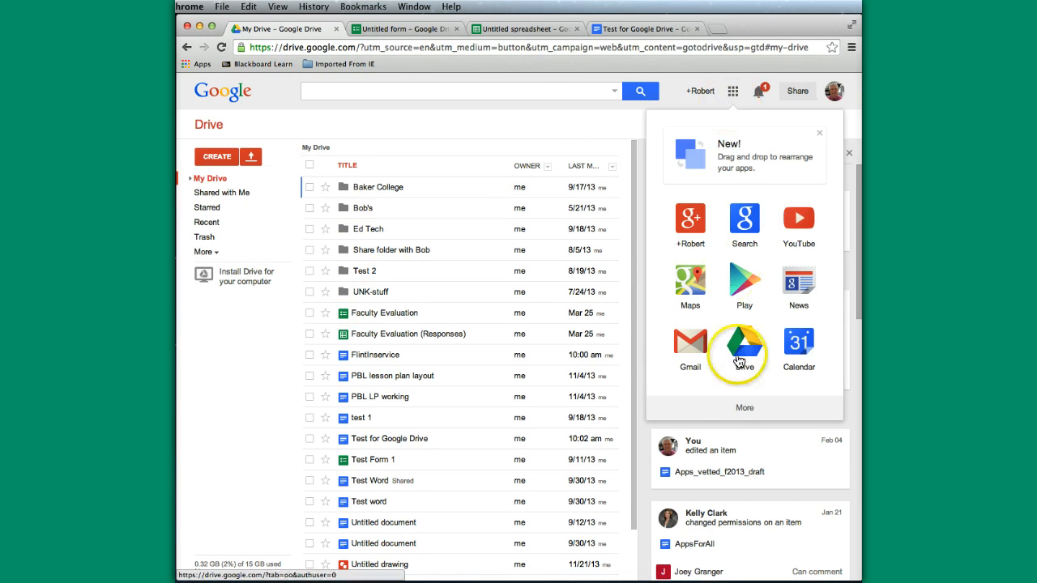
pyautogui.click(746, 409)
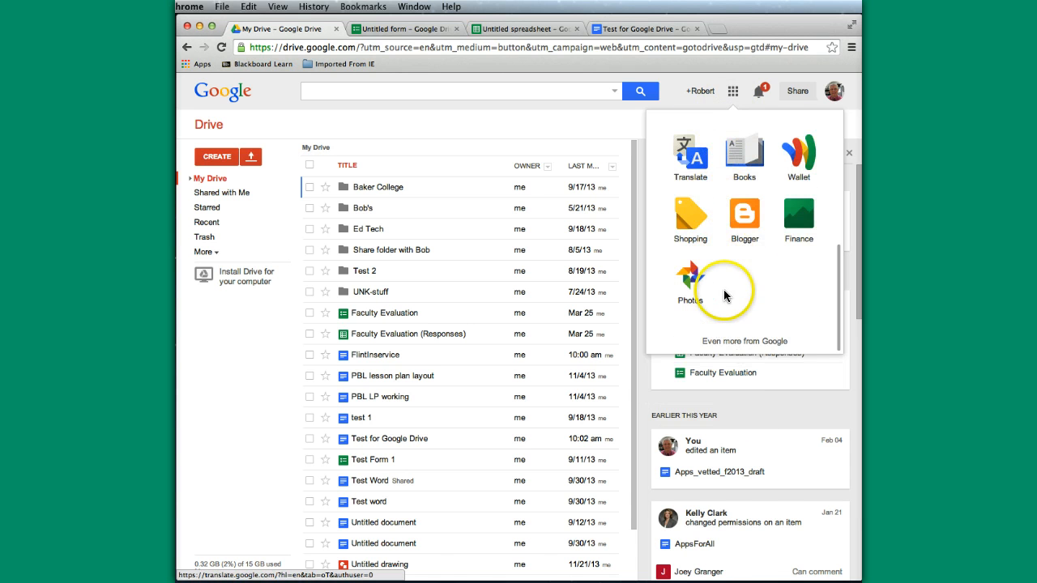
pyautogui.scroll(5, 725, 284)
pyautogui.scroll(-5, 726, 296)
pyautogui.scroll(5, 726, 292)
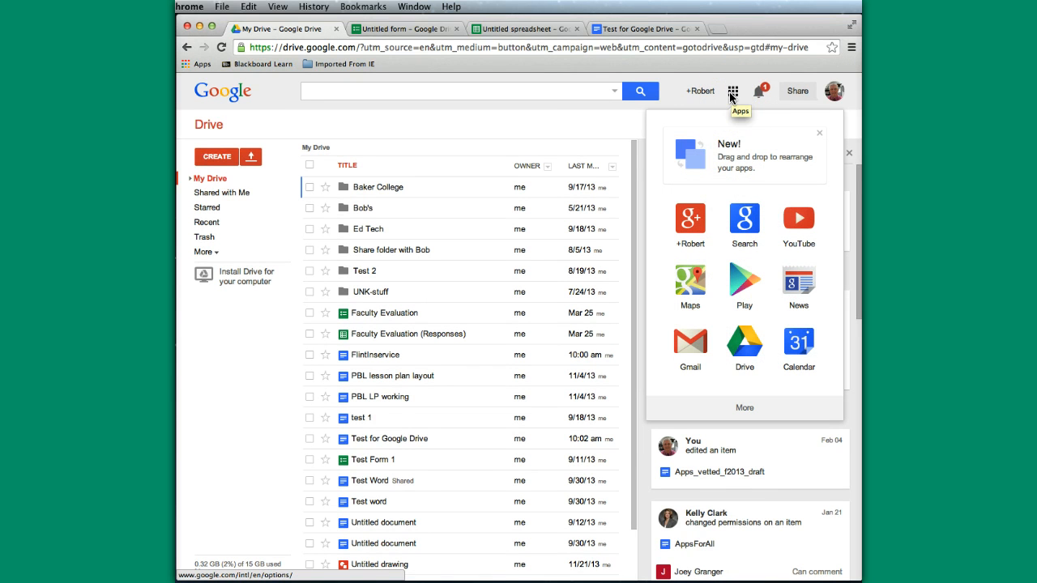
# Review the upload options and the file types that can be created in My Drive
pyautogui.click(251, 158)
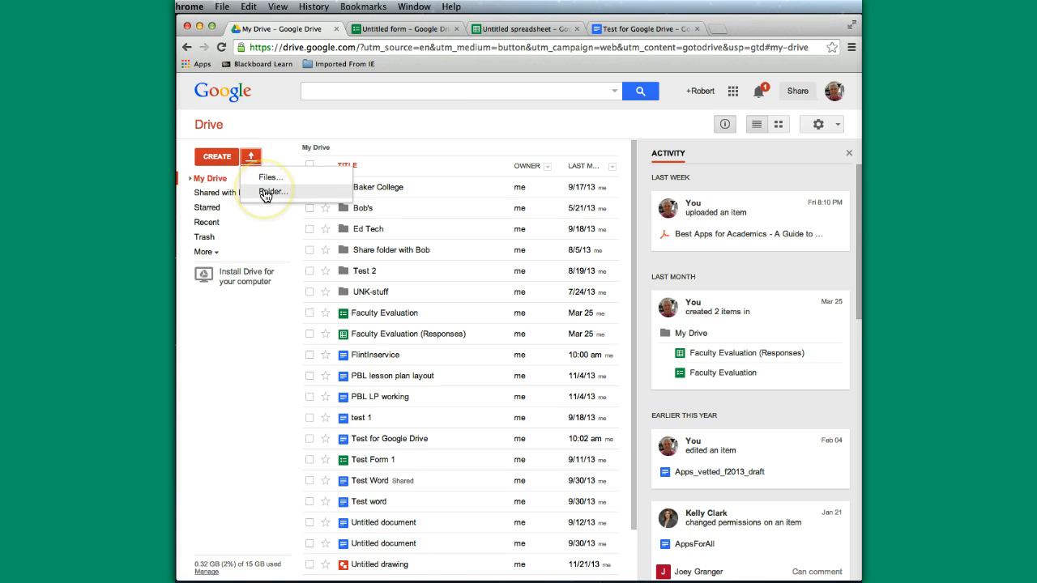
pyautogui.click(215, 157)
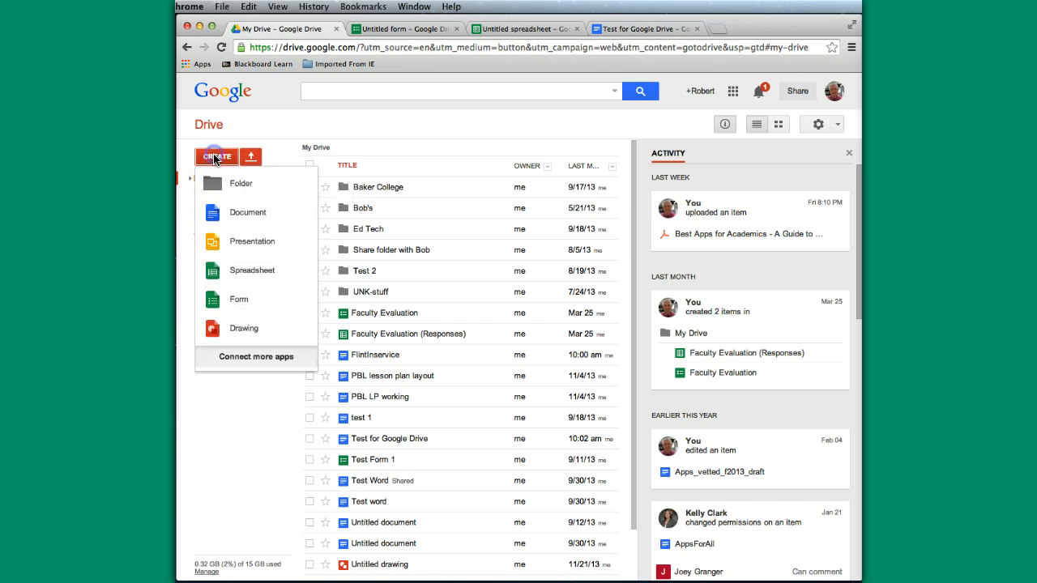